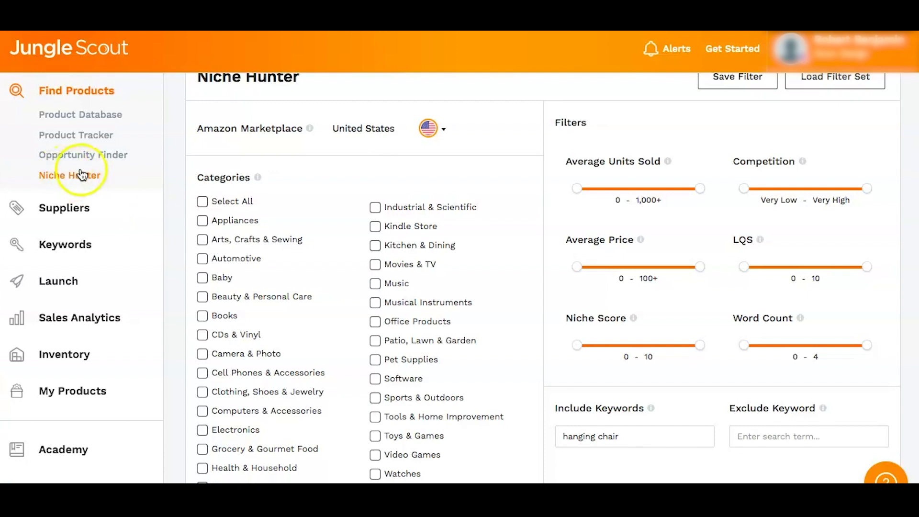
Set the Niche Hunter filters to at least 908 average units sold and competition from Very Low to Medium.
scroll(468, 254, down, 3)
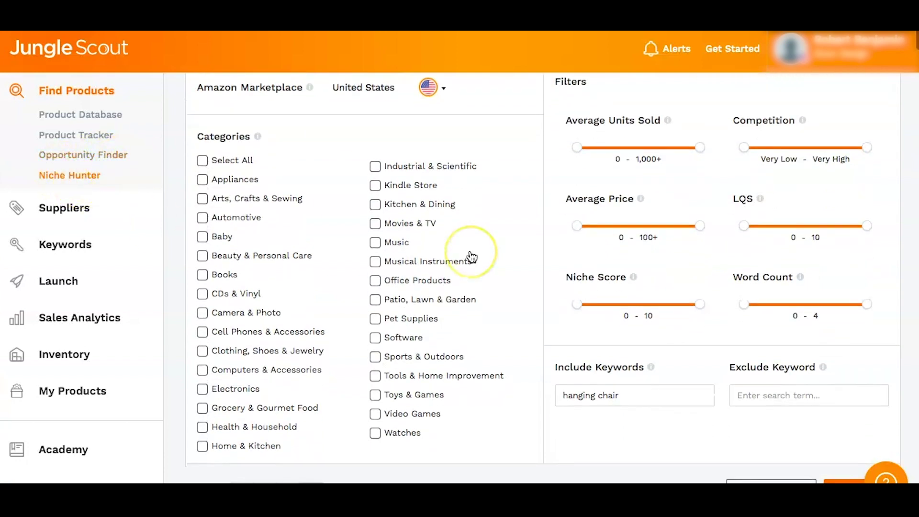
scroll(470, 256, up, 1)
click(578, 125)
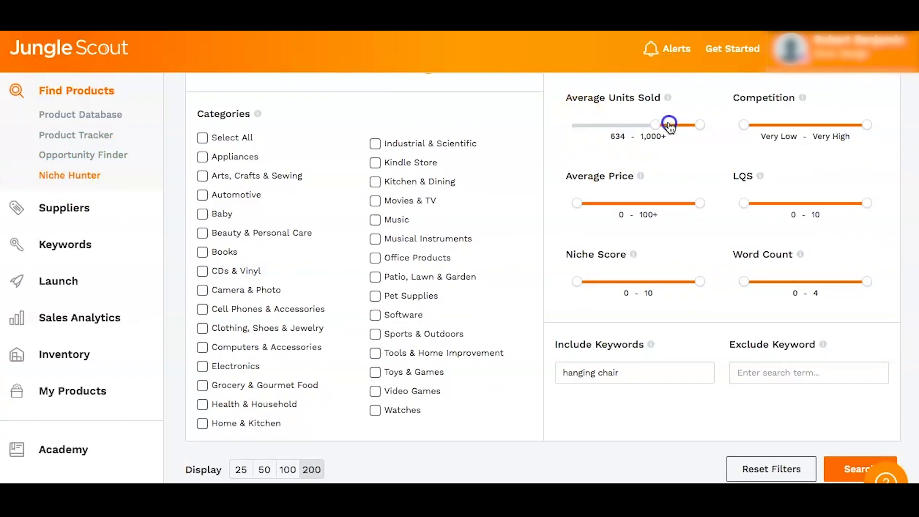
drag(690, 128, 690, 128)
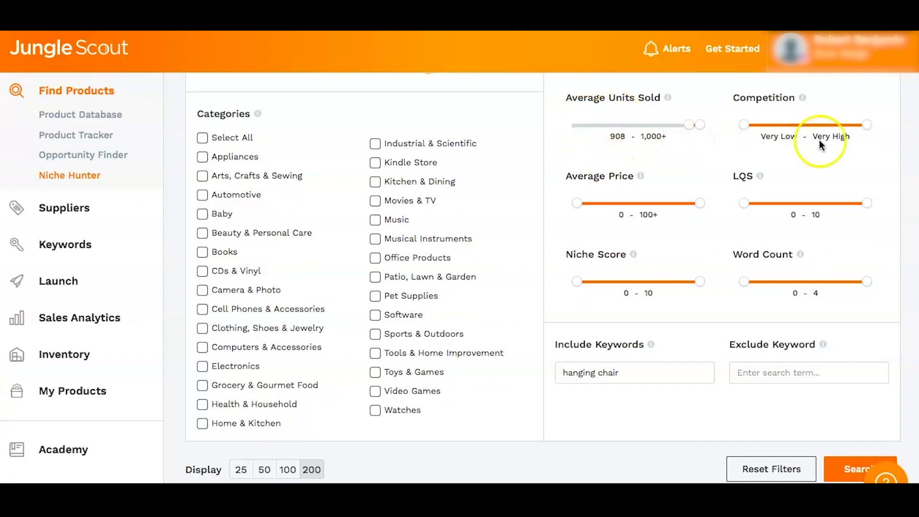
drag(874, 126, 808, 125)
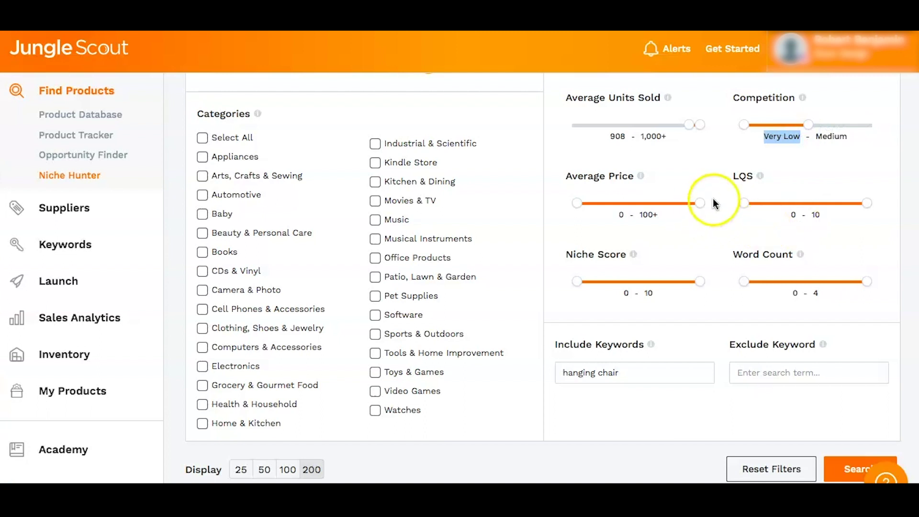
Limit the average price to 0–50 and the niche score to 5–10, and run the "hanging chair" niche search.
drag(636, 209, 639, 209)
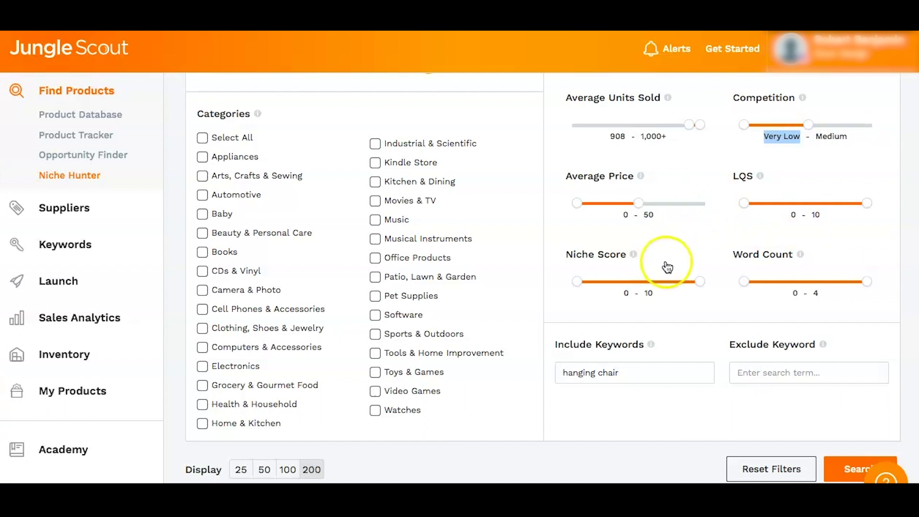
drag(581, 285, 583, 288)
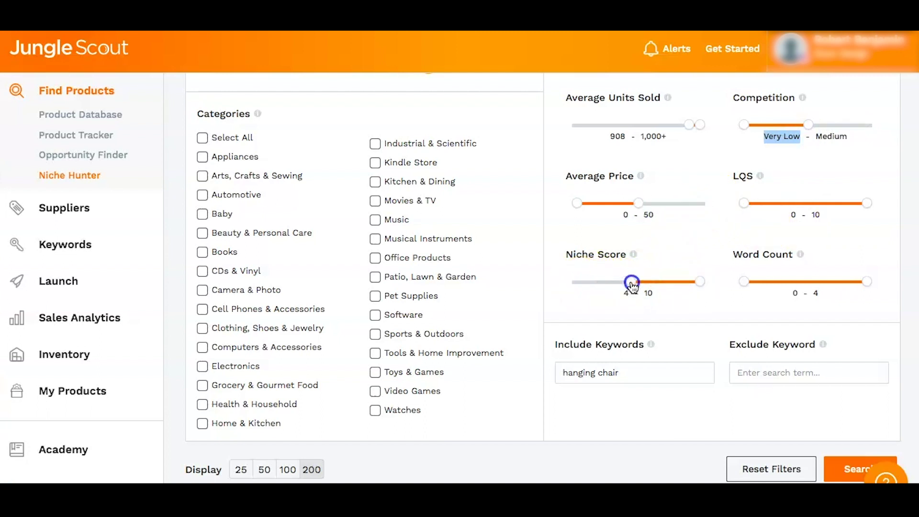
click(845, 468)
scroll(679, 413, down, 8)
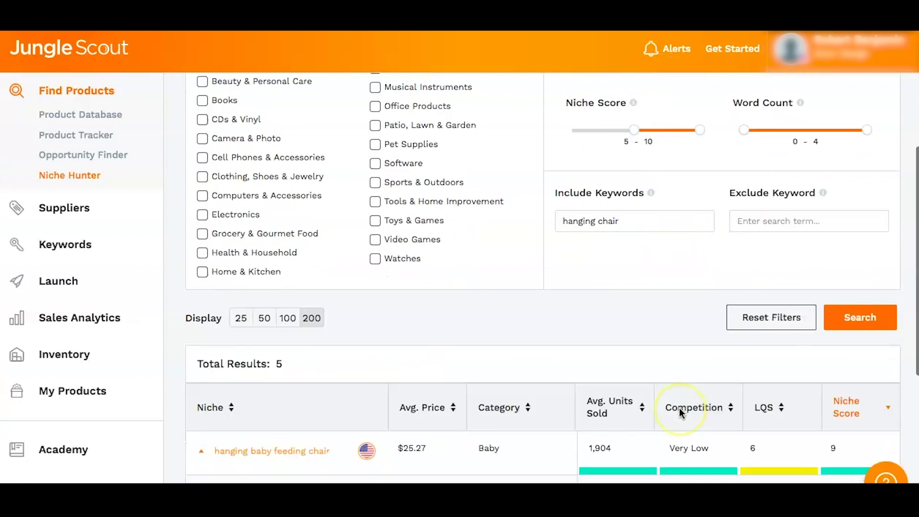
Clear the included keyword "hanging chair" and rerun the niche search with the same filters.
scroll(448, 261, up, 4)
click(618, 166)
scroll(619, 163, up, 1)
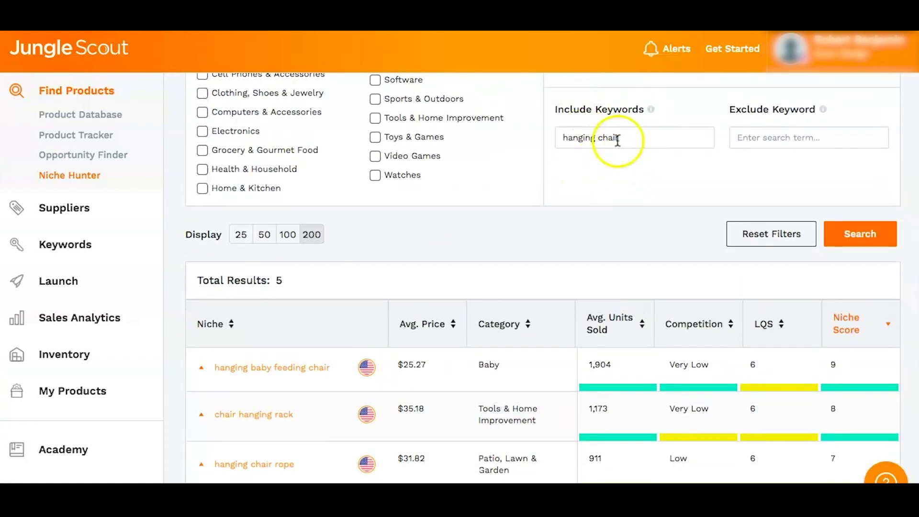
scroll(571, 261, down, 3)
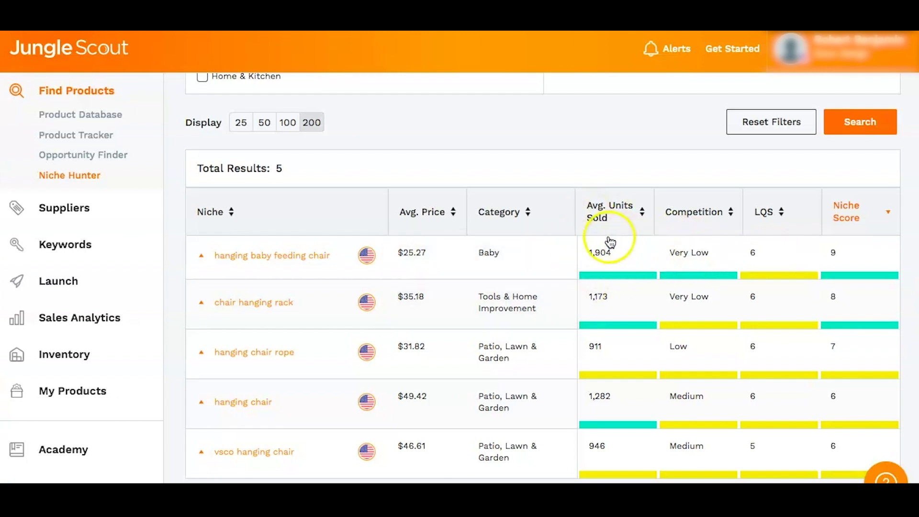
scroll(610, 238, up, 2)
triple_click(642, 165)
key(BackSpace)
click(842, 256)
scroll(473, 335, down, 5)
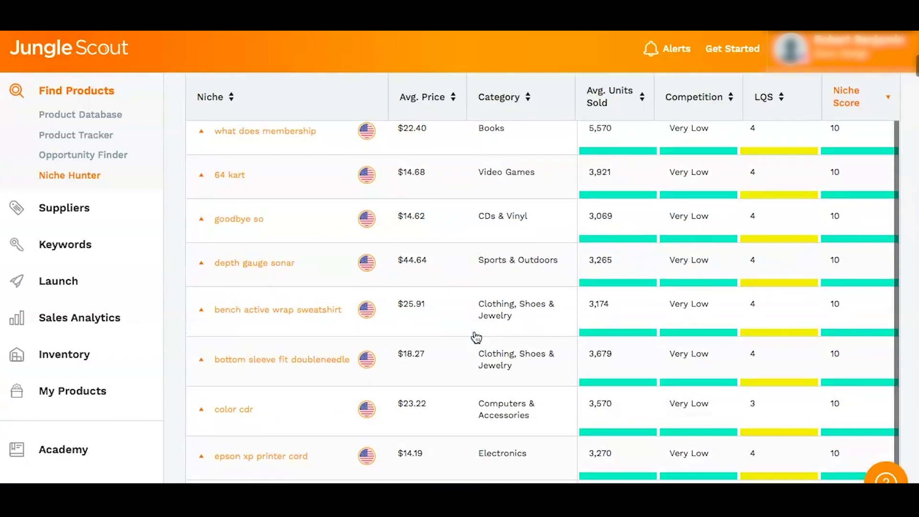
Restrict the niche search to the Patio, Lawn & Garden category and run it again.
scroll(477, 338, up, 1)
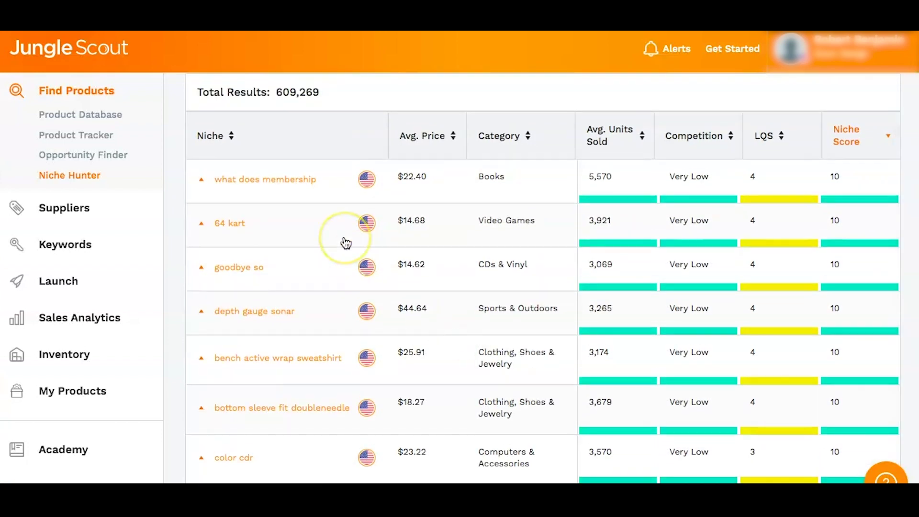
scroll(308, 425, down, 4)
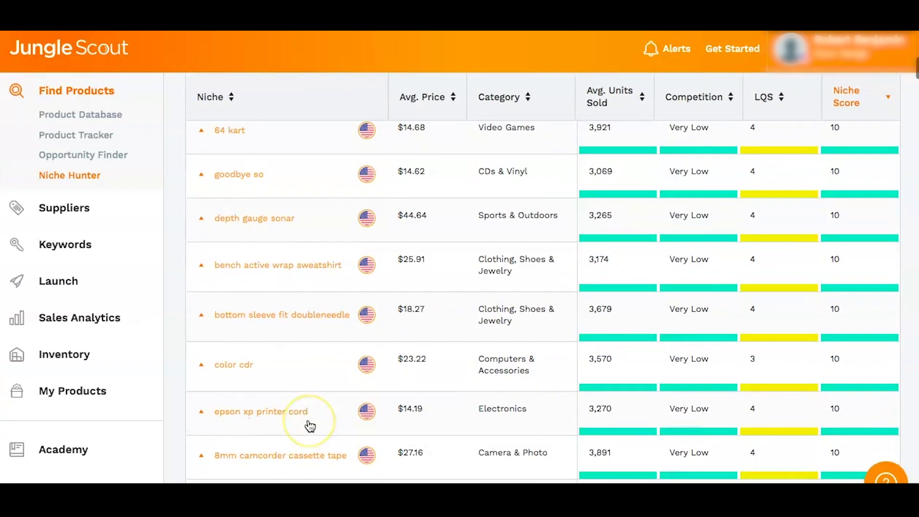
scroll(310, 427, down, 5)
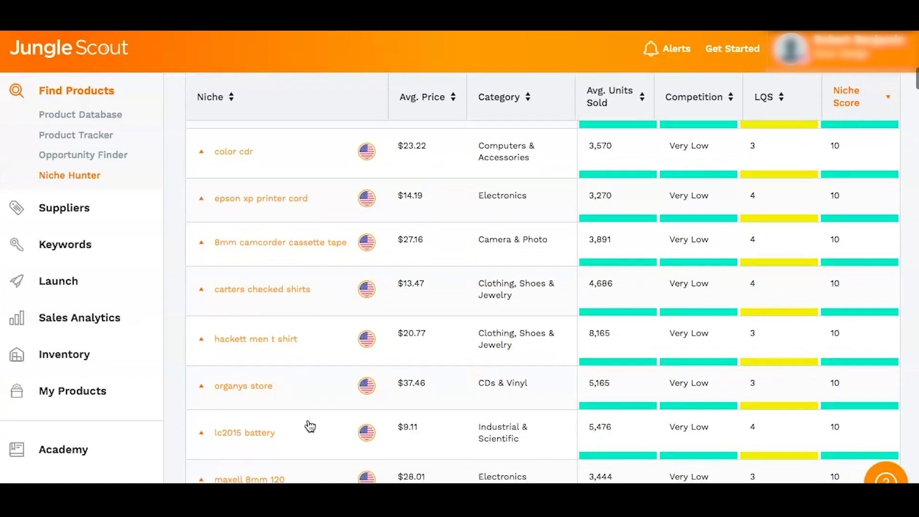
scroll(310, 427, up, 9)
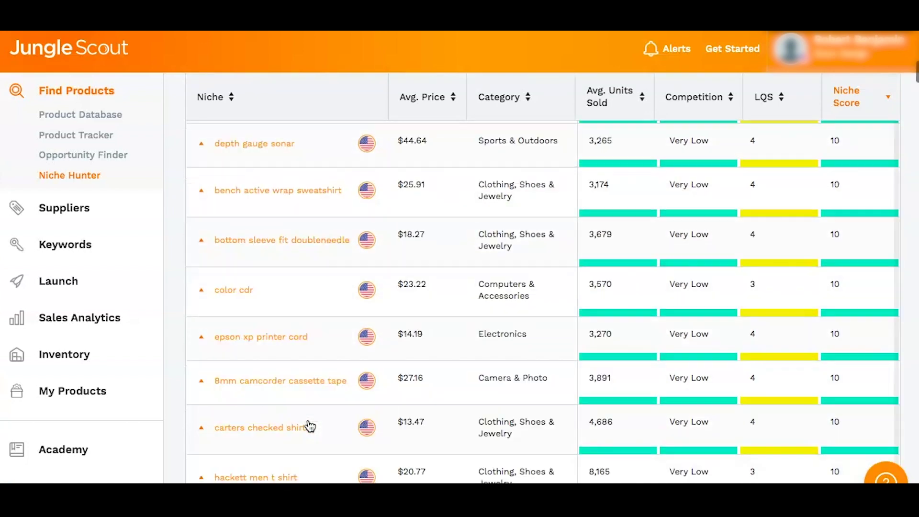
scroll(445, 336, up, 1)
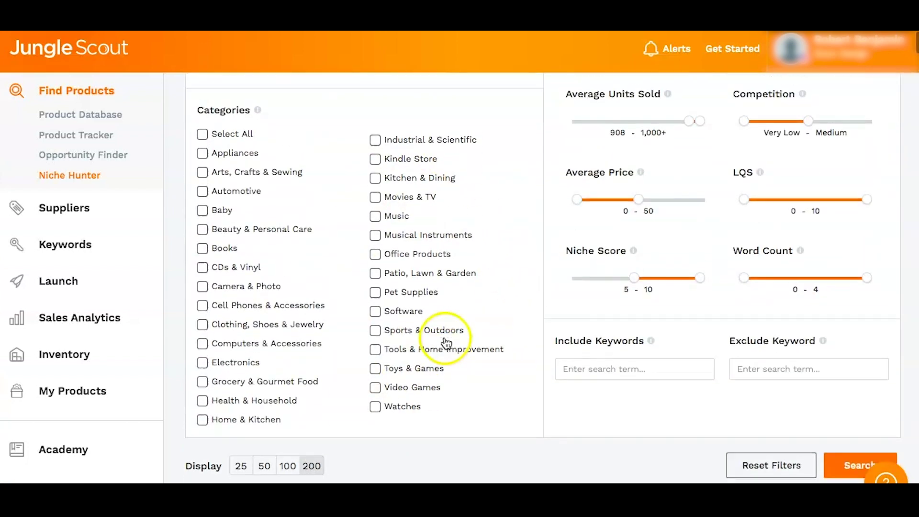
click(43, 381)
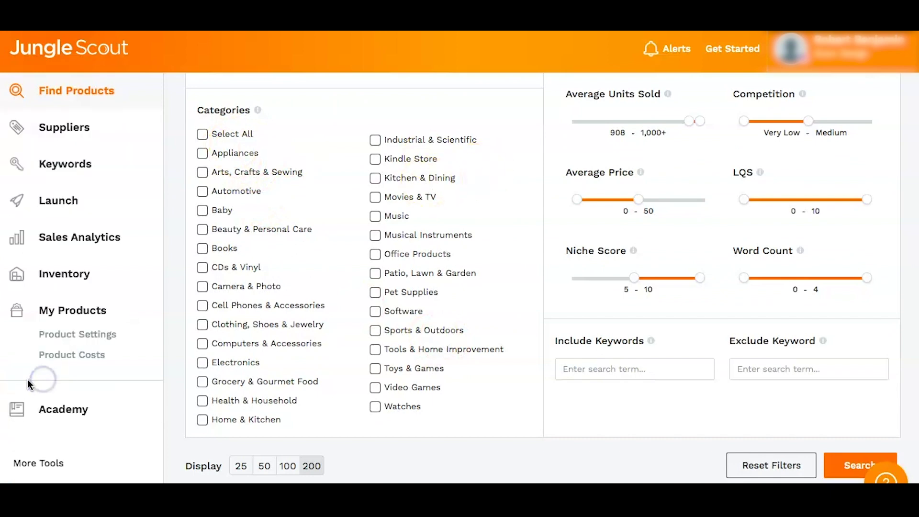
click(418, 273)
click(858, 466)
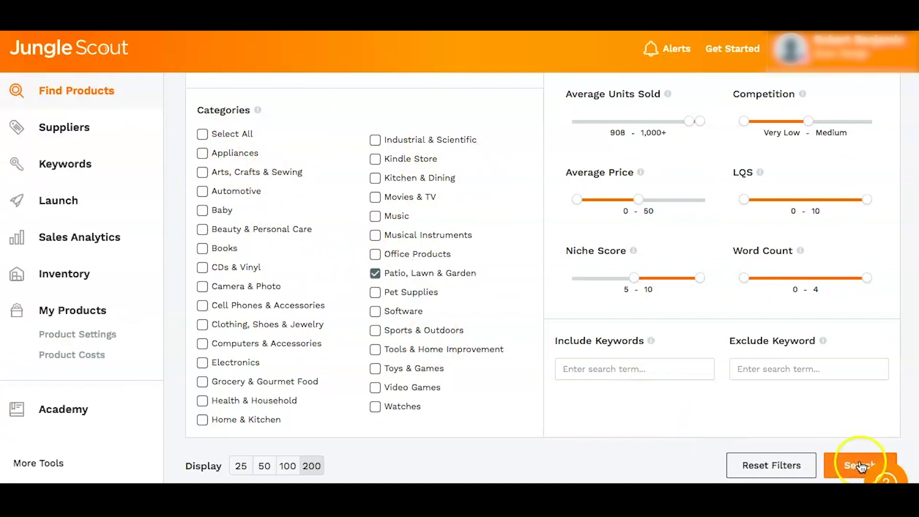
scroll(594, 410, down, 8)
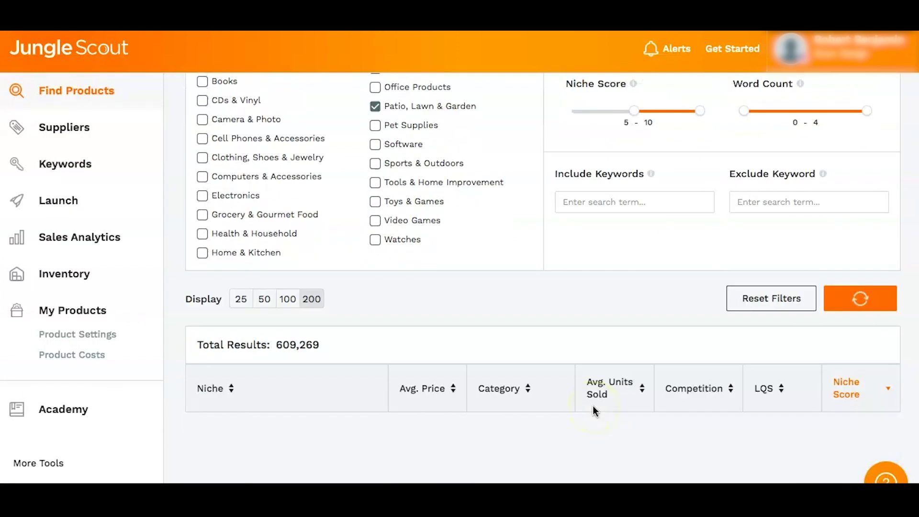
scroll(225, 303, down, 8)
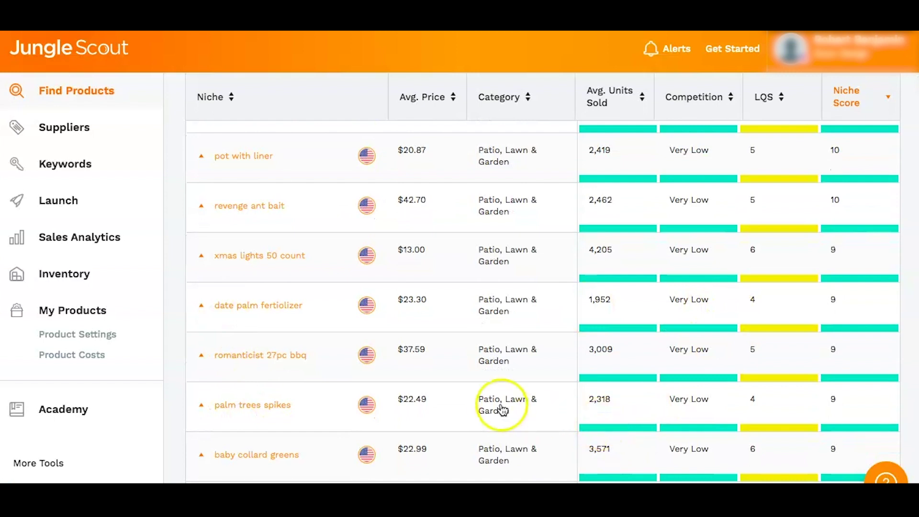
Copy the niche name "palm trees spikes" from the results and search for it on Amazon.
click(225, 410)
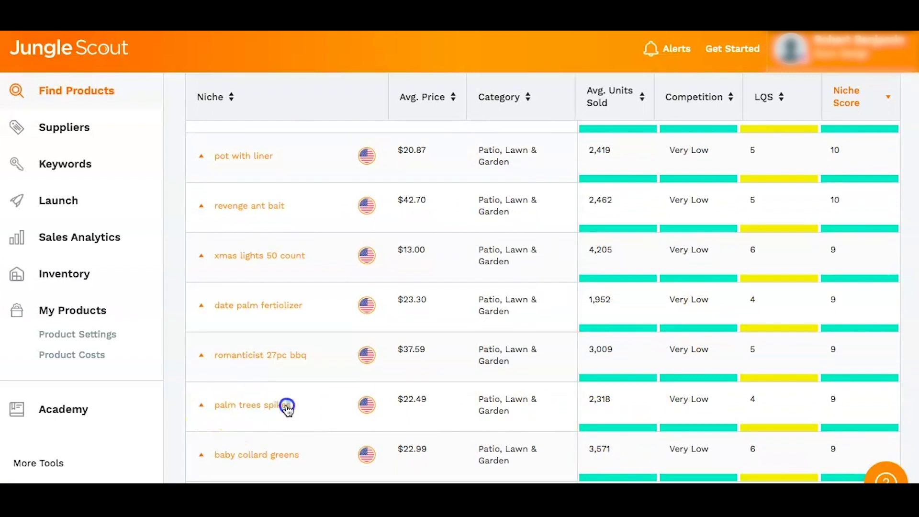
drag(287, 408, 218, 406)
key(ctrl+c)
scroll(544, 304, down, 5)
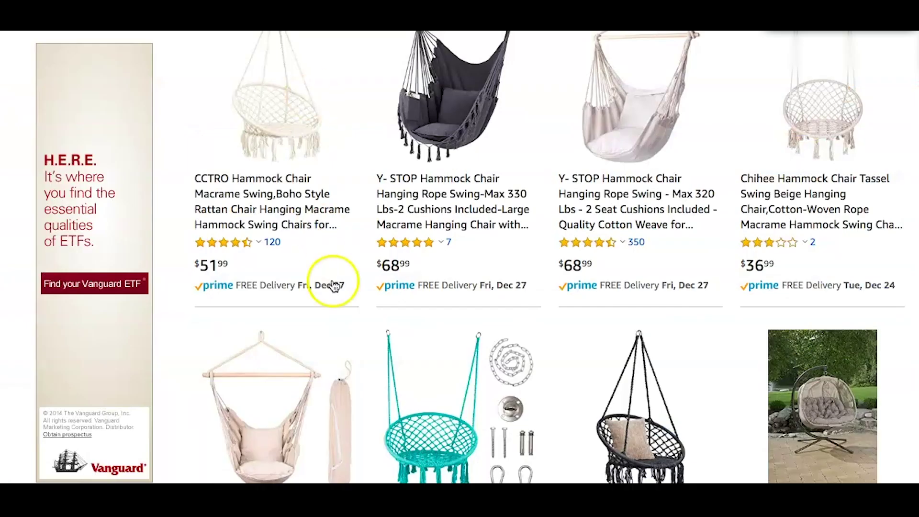
scroll(328, 259, up, 10)
triple_click(242, 45)
key(ctrl+v)
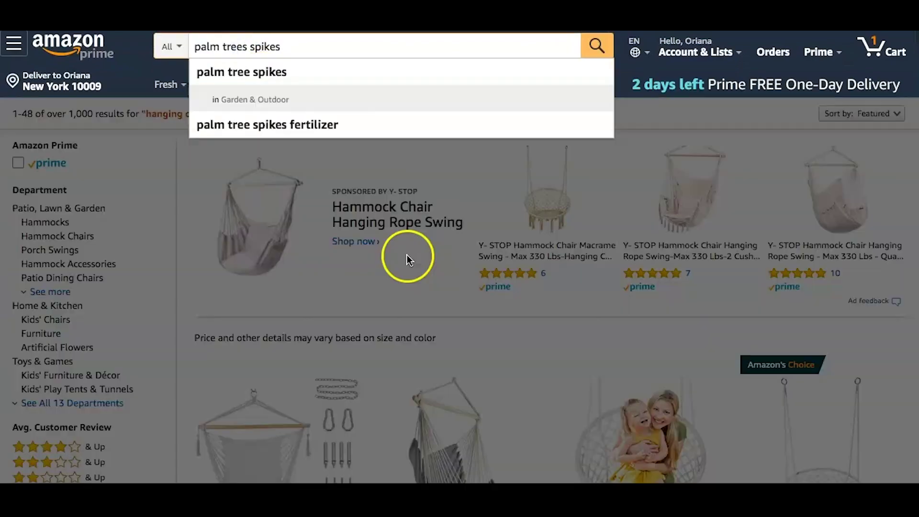
key(Return)
scroll(596, 337, down, 2)
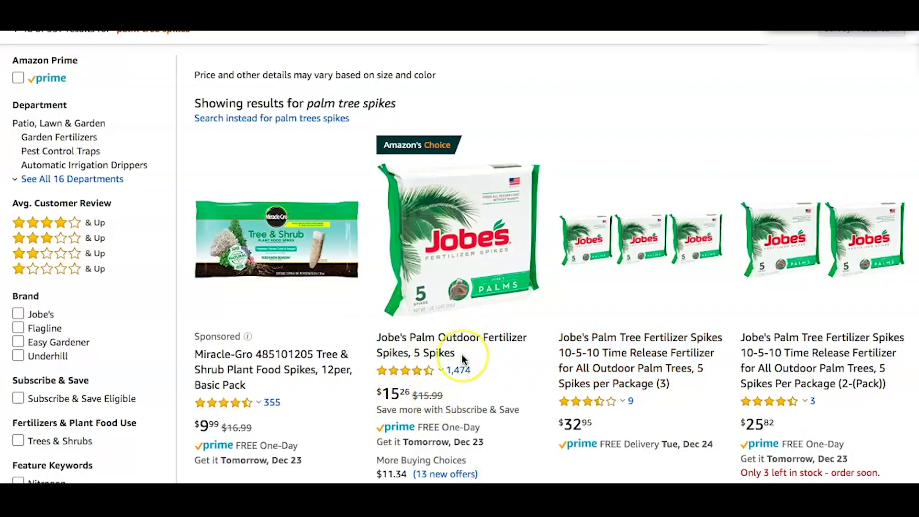
scroll(472, 383, down, 7)
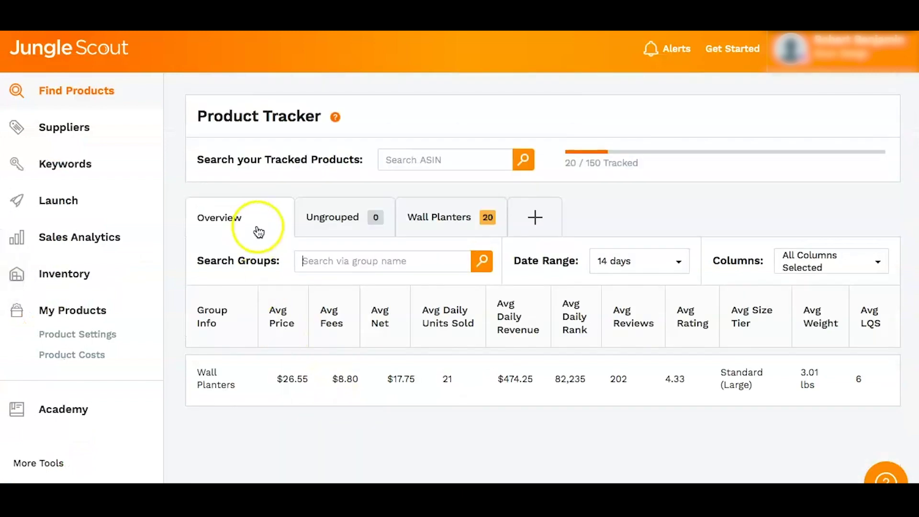
Return to Jungle Scout and open the Opportunity Finder at its filters.
click(90, 91)
click(75, 178)
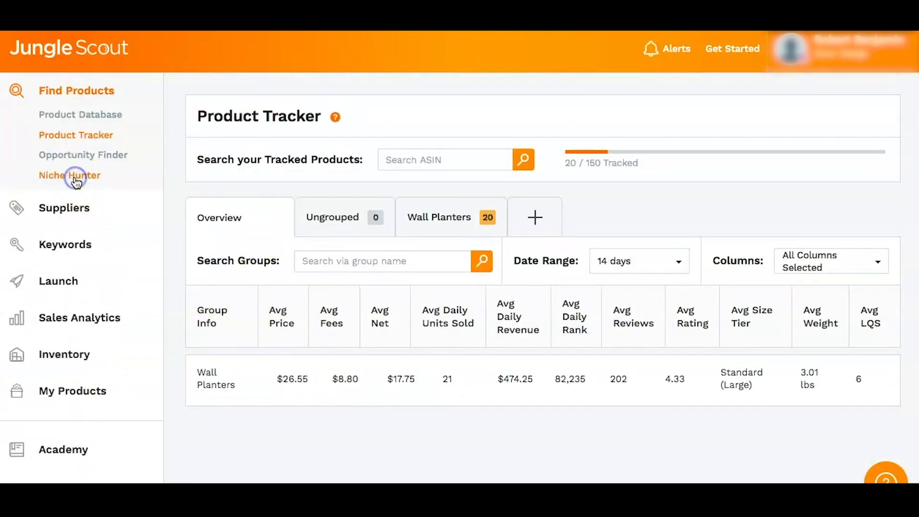
click(84, 158)
scroll(510, 200, down, 1)
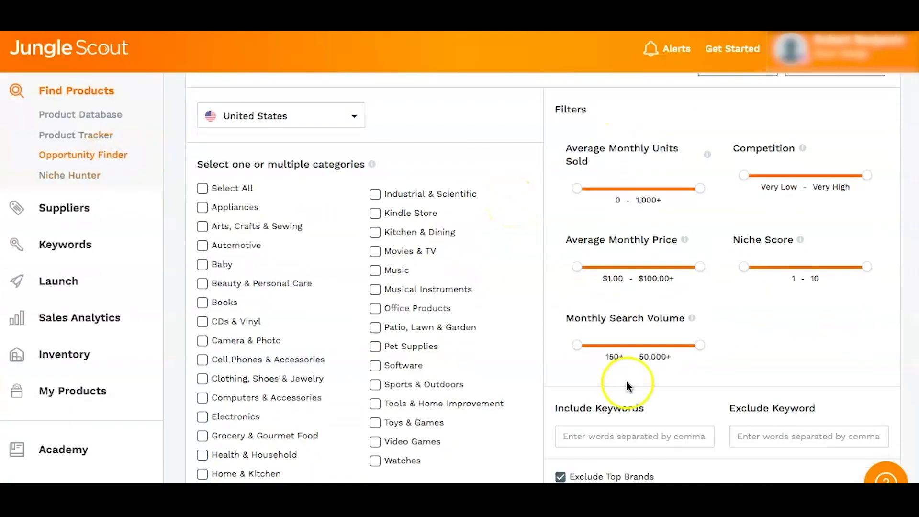
Filter for at least 854 average monthly units sold, Very Low to Medium competition, niche score 5–10 and monthly price $1.00–$50.00.
drag(577, 189, 642, 189)
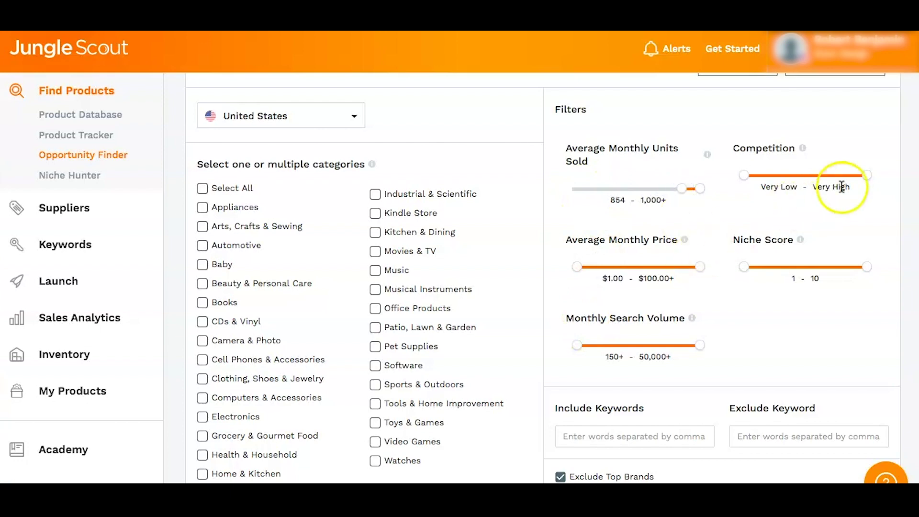
drag(868, 176, 804, 186)
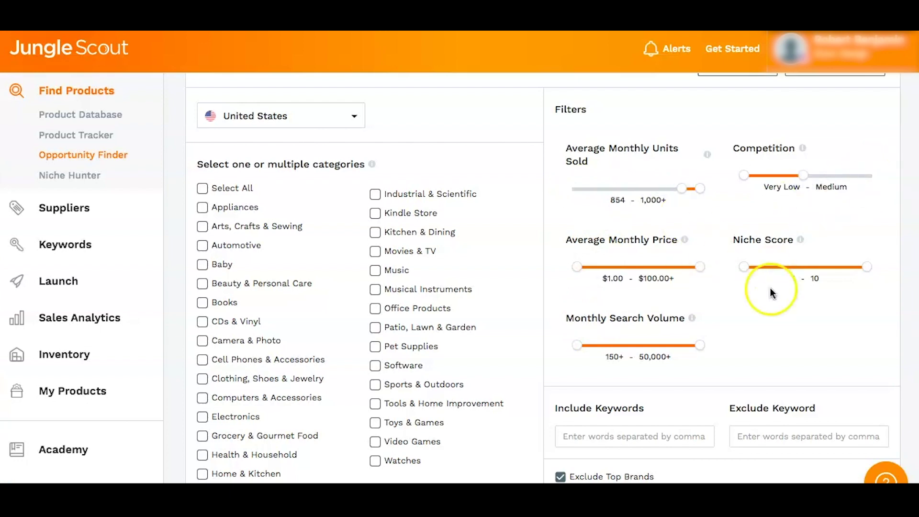
click(744, 268)
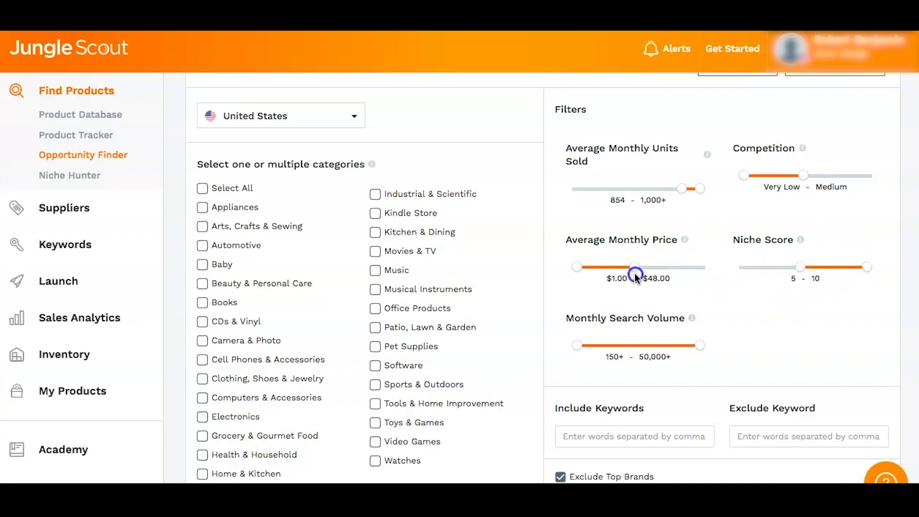
Restrict the Opportunity Finder to the Patio, Lawn & Garden category, run the search and look through the listed niches.
click(376, 328)
scroll(670, 383, down, 2)
click(843, 411)
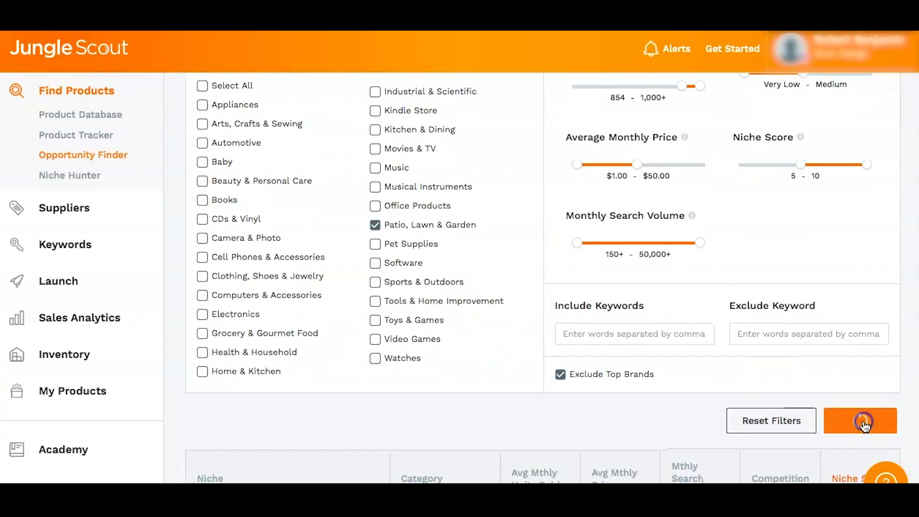
scroll(477, 394, down, 2)
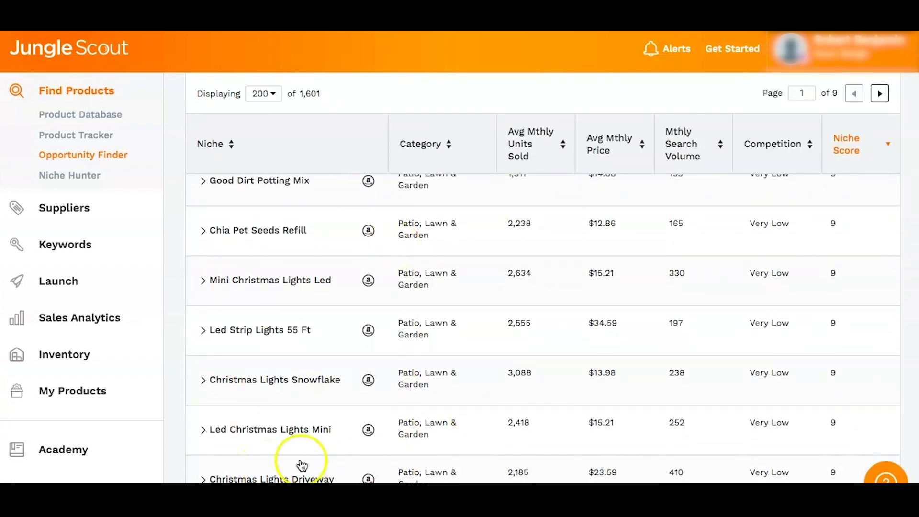
scroll(302, 466, down, 5)
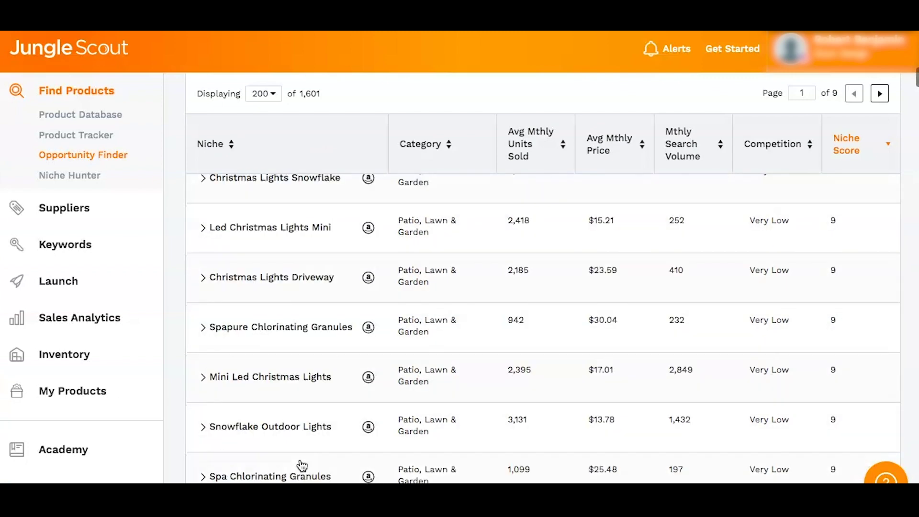
scroll(302, 466, down, 4)
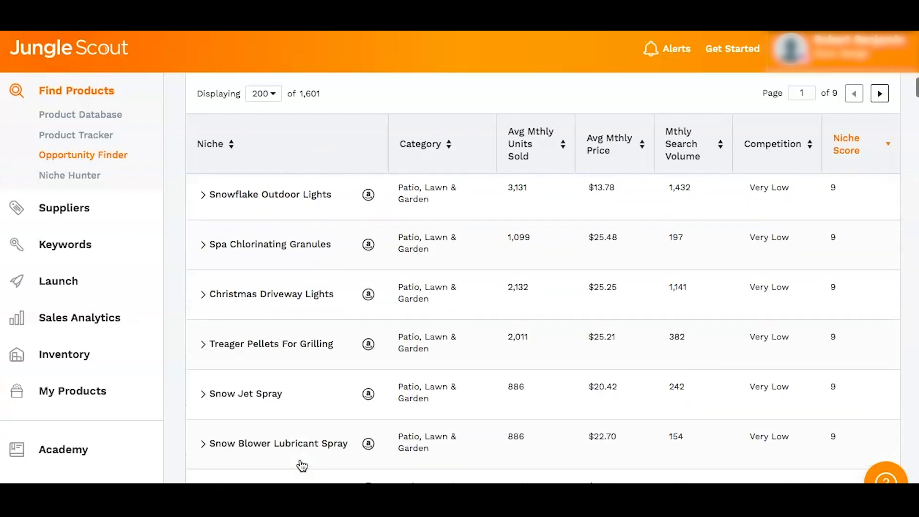
scroll(302, 466, down, 10)
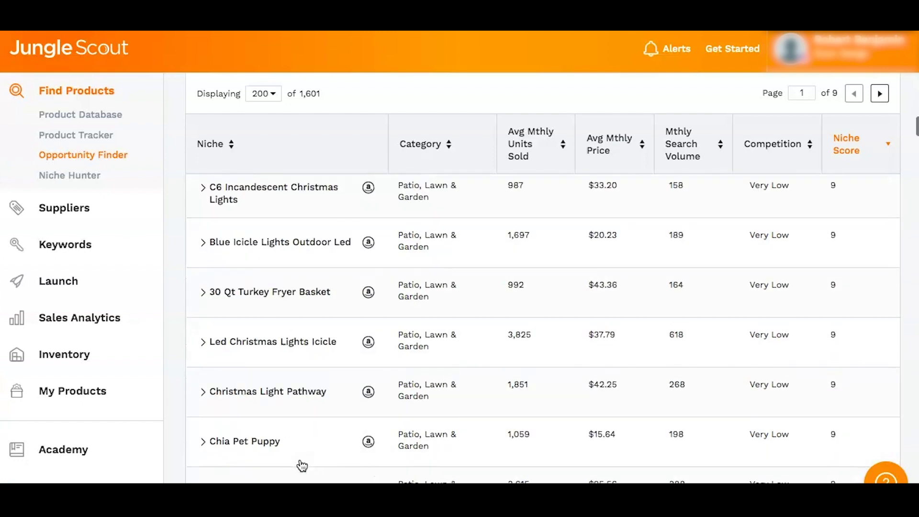
scroll(302, 465, up, 20)
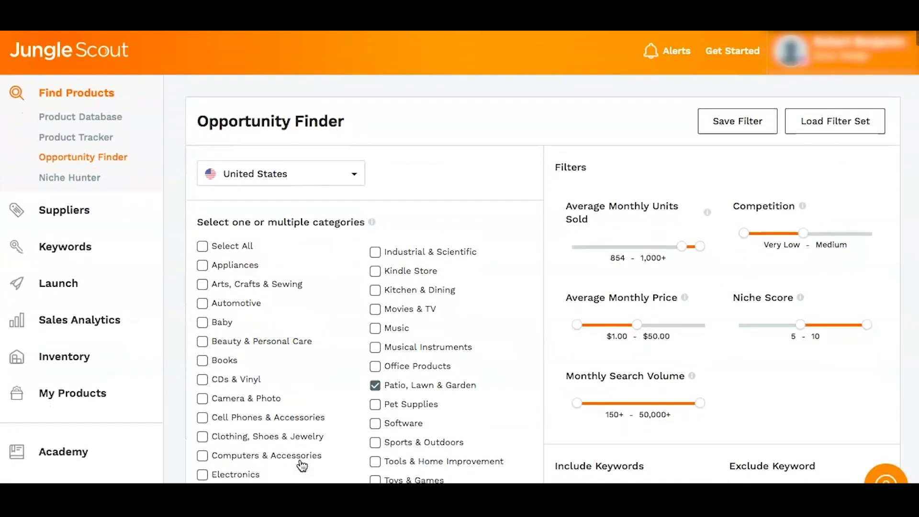
Restrict the Opportunity Finder to Office Products instead of Patio, Lawn & Garden, run the search and look through the listed niches.
click(376, 364)
scroll(527, 383, down, 3)
click(836, 409)
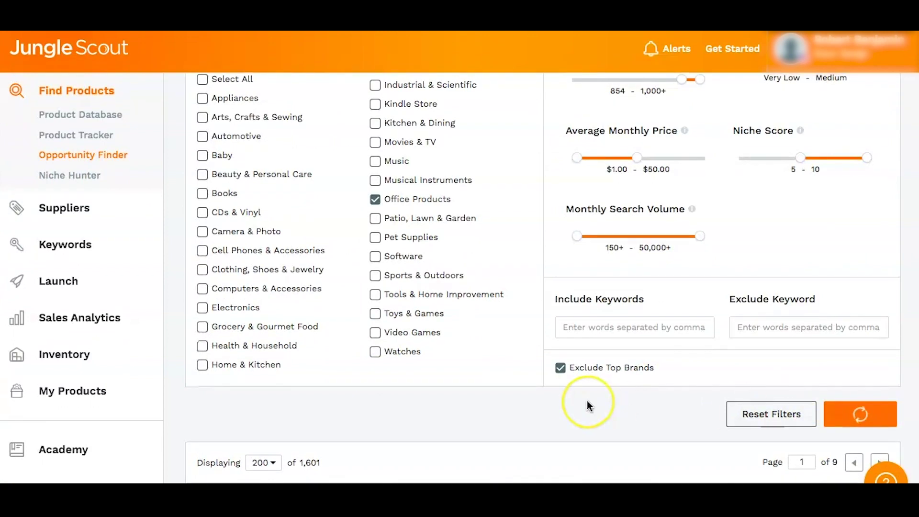
scroll(589, 405, down, 3)
scroll(266, 321, down, 4)
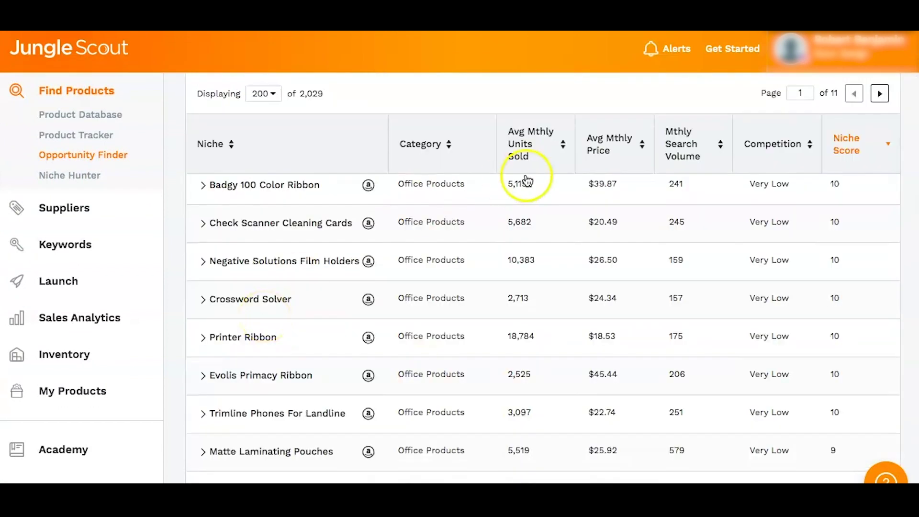
mouse_move(523, 136)
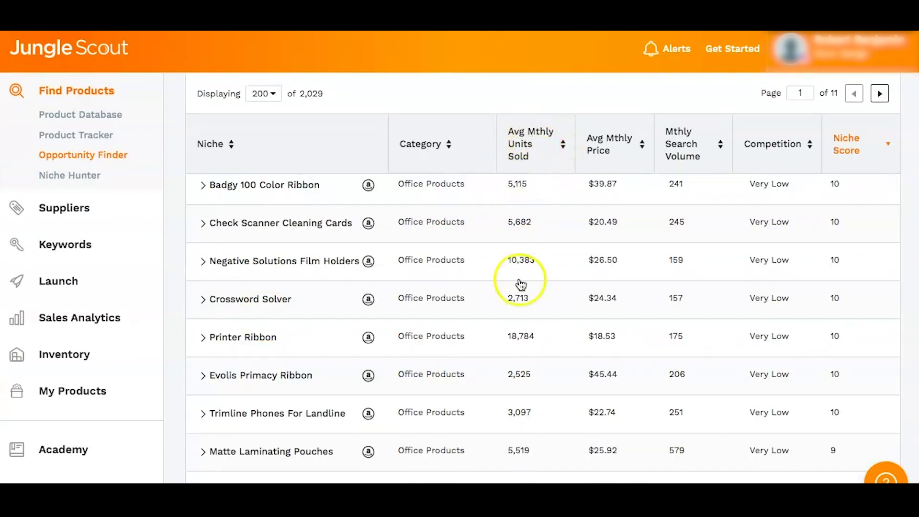
Expand the Crossword Solver niche and examine its average units sold history.
click(202, 299)
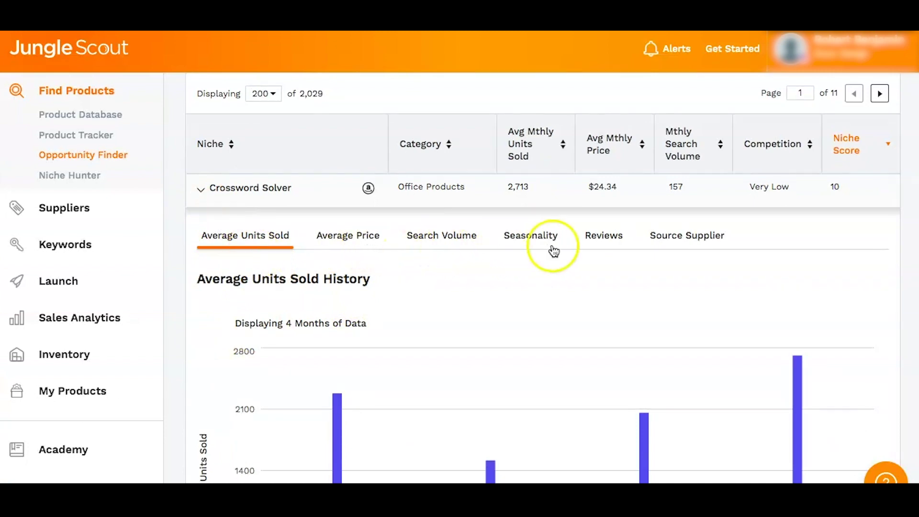
scroll(626, 257, down, 5)
scroll(625, 257, down, 2)
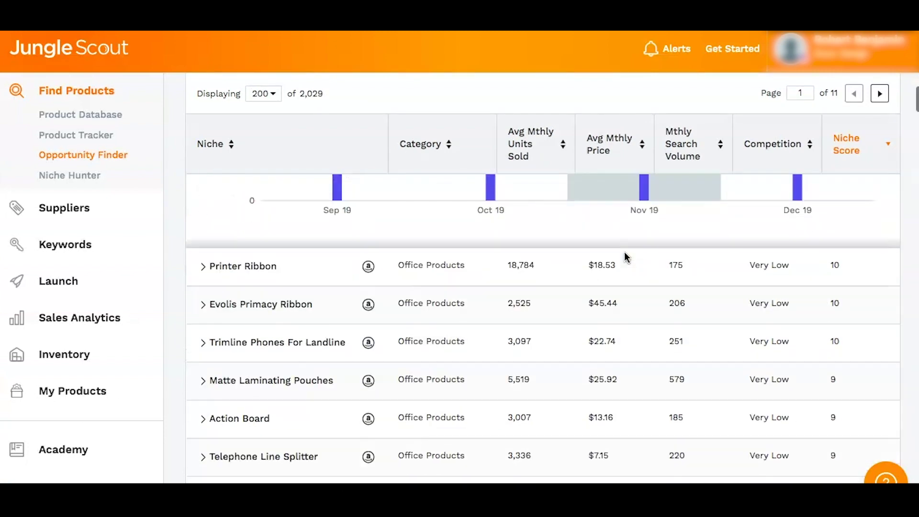
scroll(626, 257, up, 7)
click(415, 284)
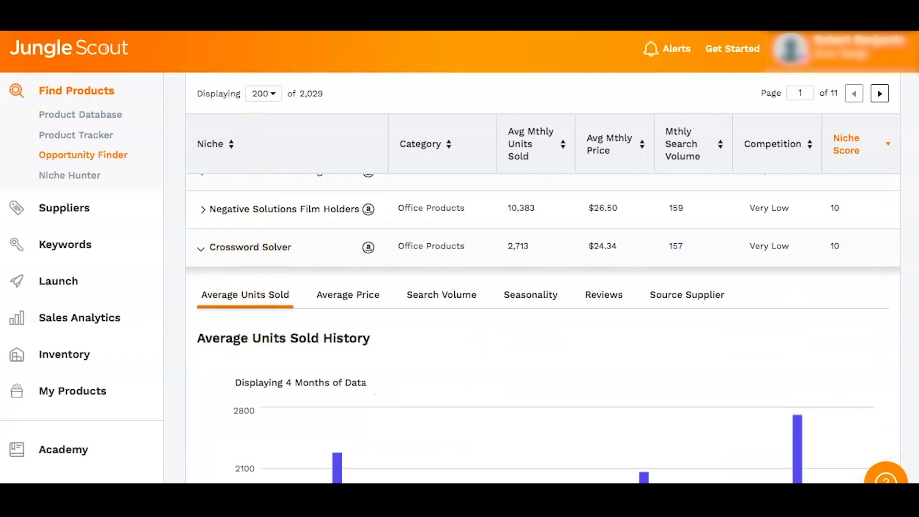
Open Keyword Scout, search for "crossword solver" and check the search volumes and trends of the related keywords.
click(78, 243)
click(79, 193)
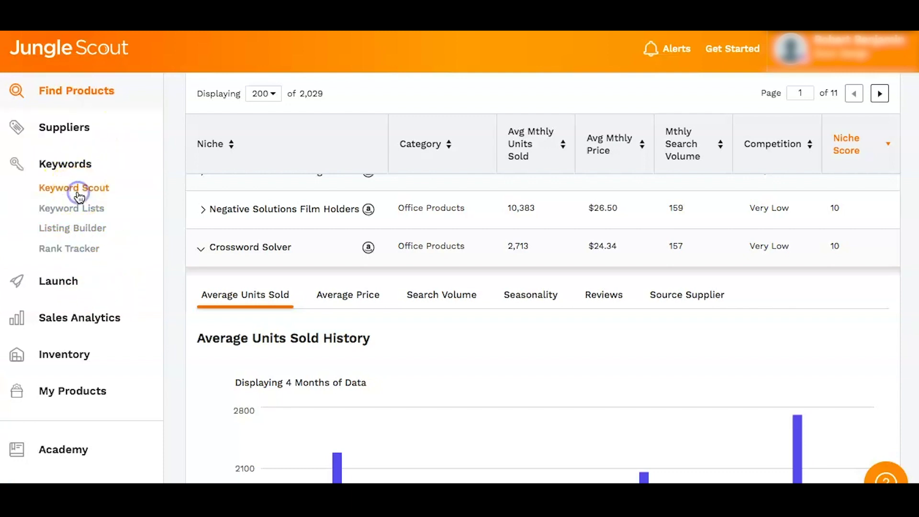
click(91, 191)
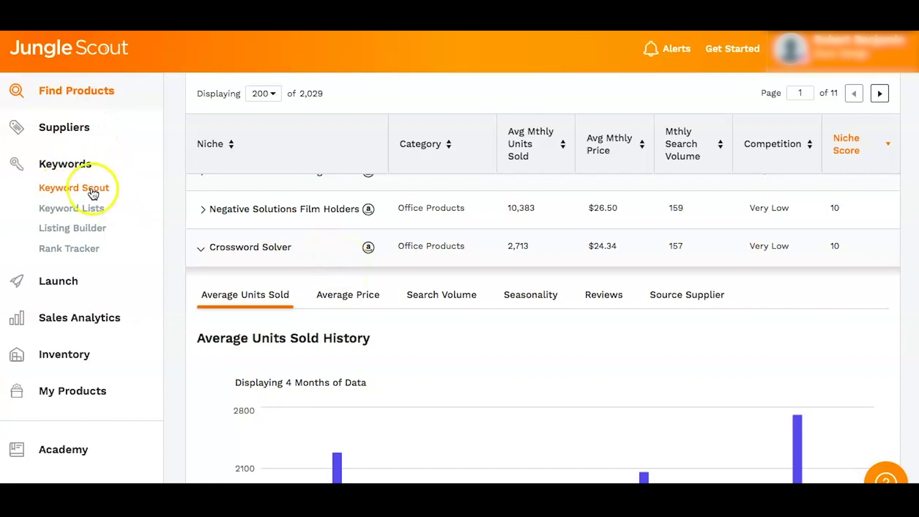
click(276, 162)
text(crossword solver)
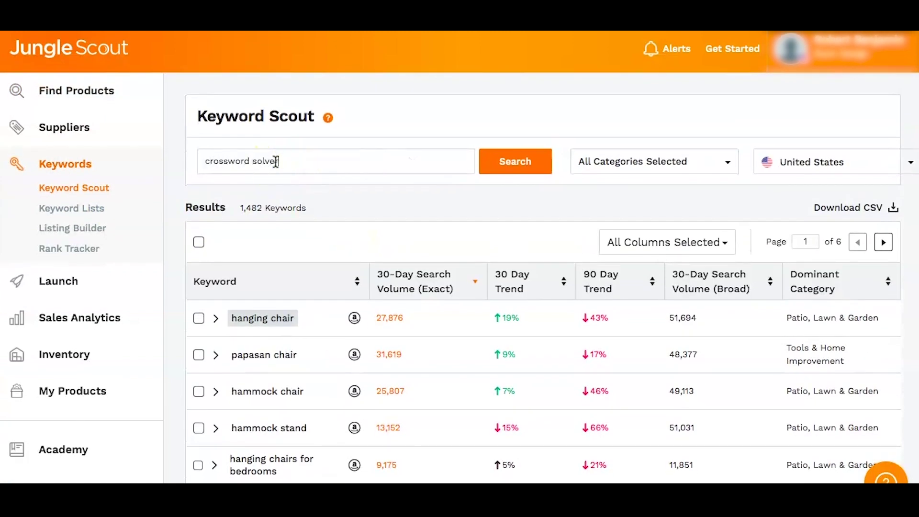
key(Return)
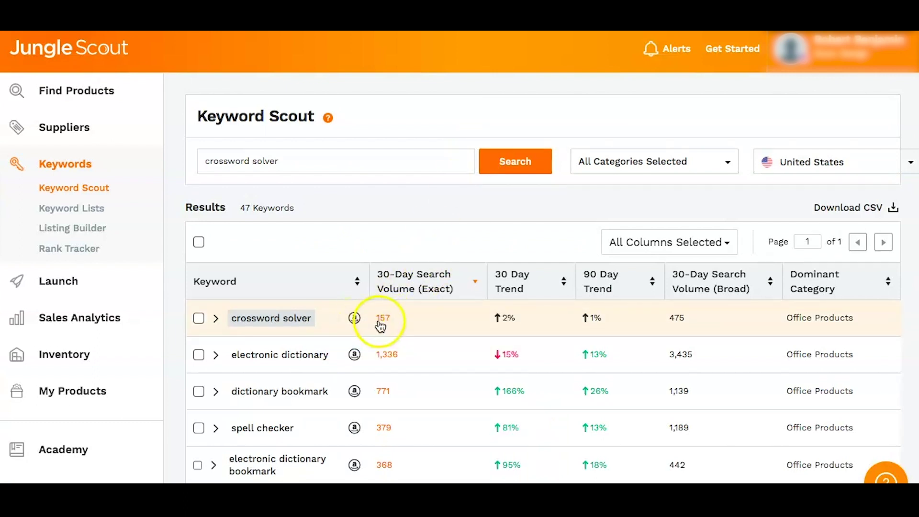
scroll(381, 321, down, 2)
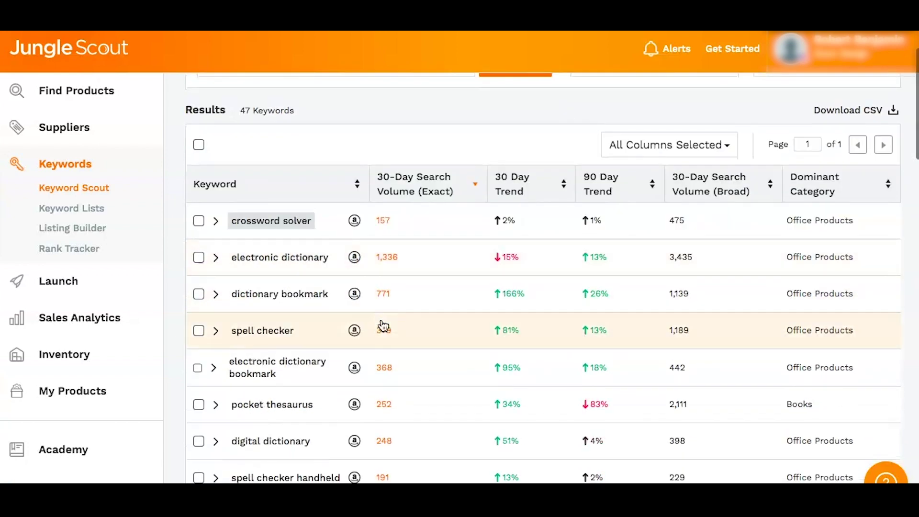
scroll(383, 326, up, 2)
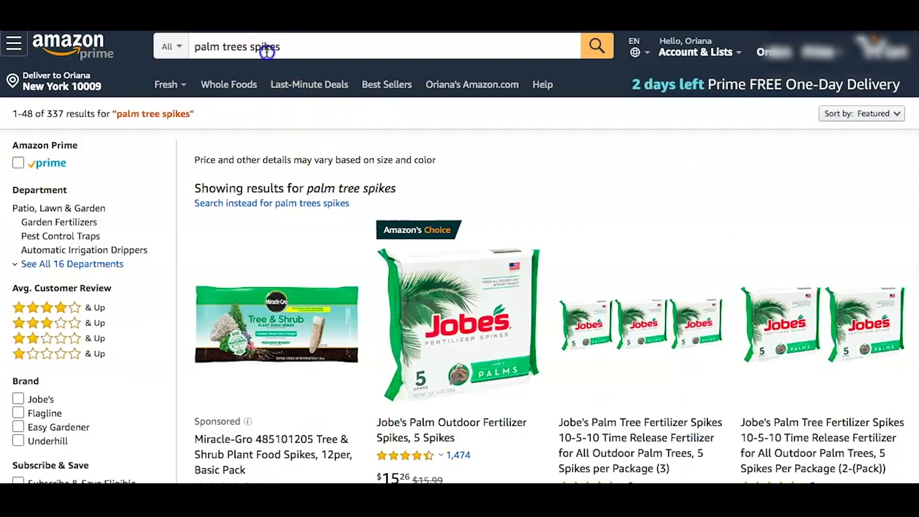
Switch to Amazon, search for "crossword solver" and compare the prices, ratings and review counts of the listings.
triple_click(267, 45)
text(c)
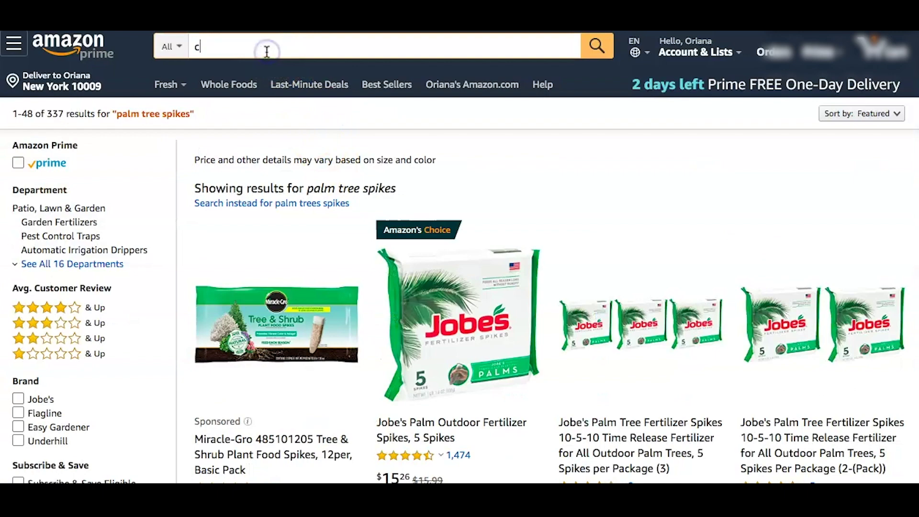
text(rossword solver)
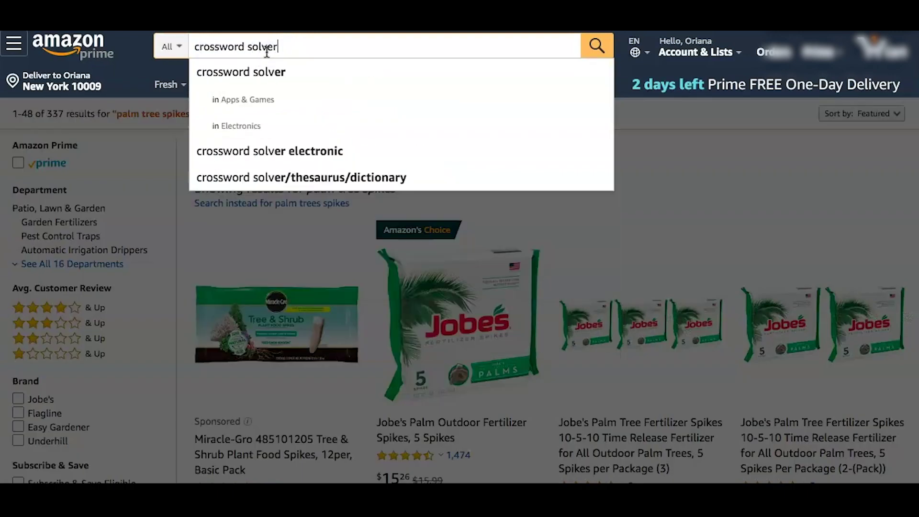
key(Return)
scroll(383, 321, down, 1)
scroll(382, 321, down, 4)
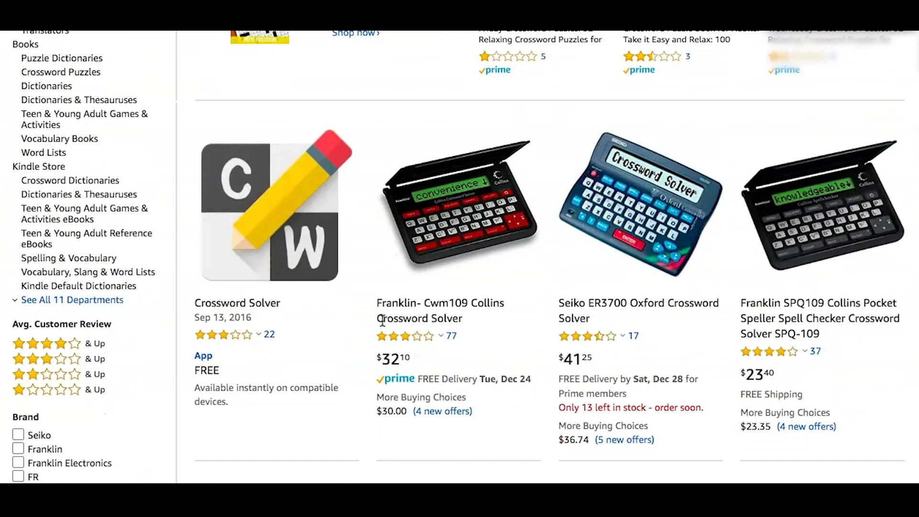
scroll(383, 316, down, 3)
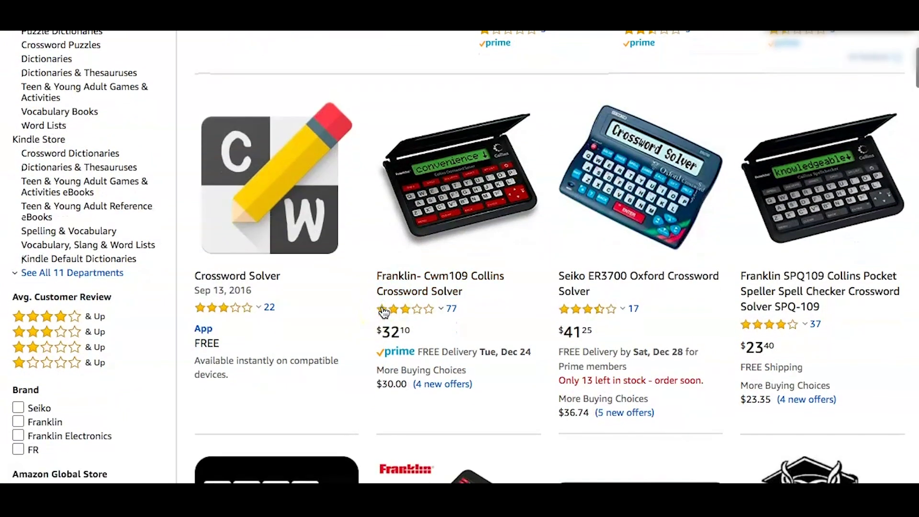
scroll(384, 312, down, 3)
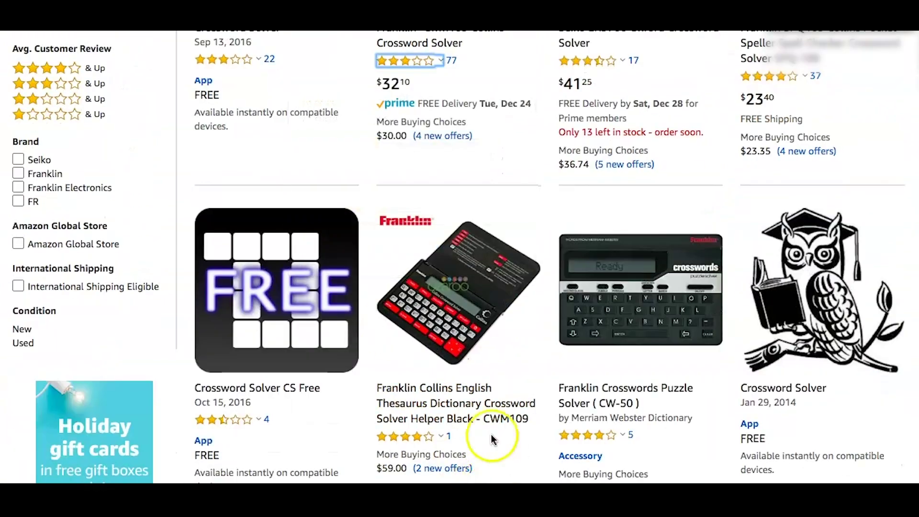
scroll(488, 356, up, 5)
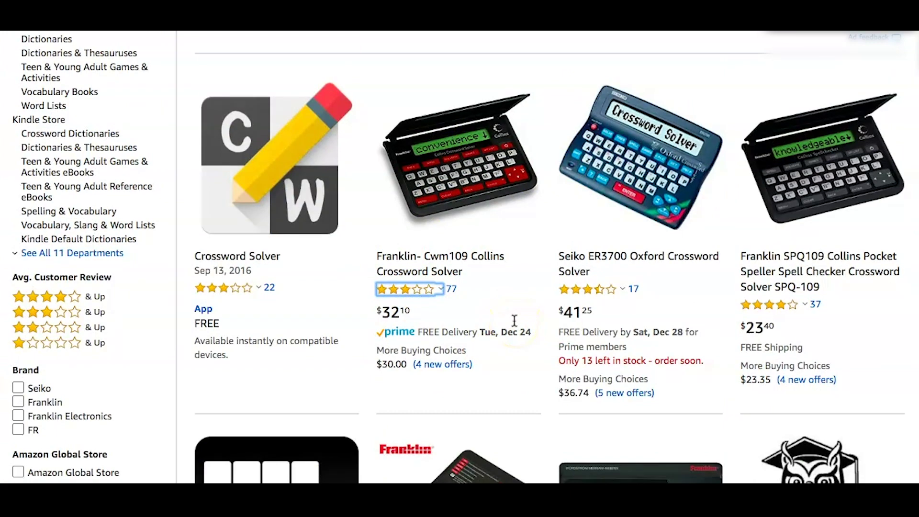
scroll(515, 321, up, 5)
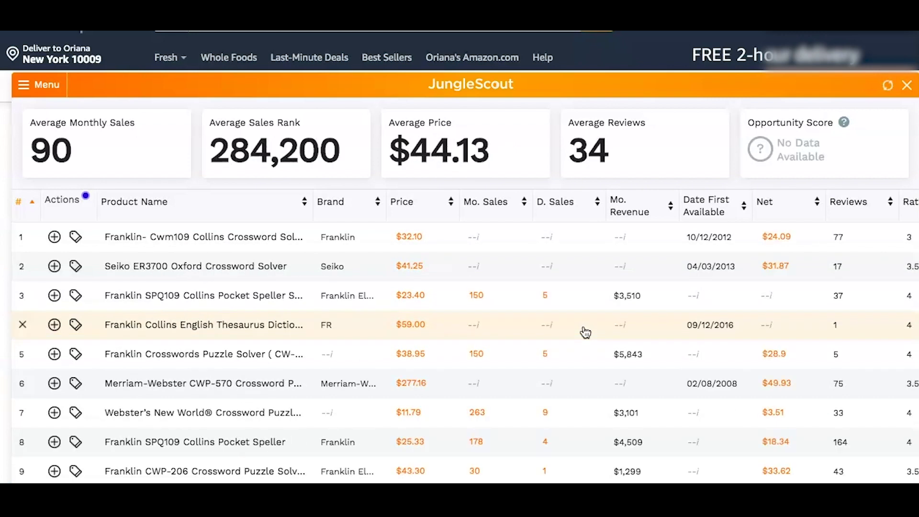
Examine the Jungle Scout extension's sales, price, review and opportunity figures for the crossword solver listings, and close the overlay.
click(571, 311)
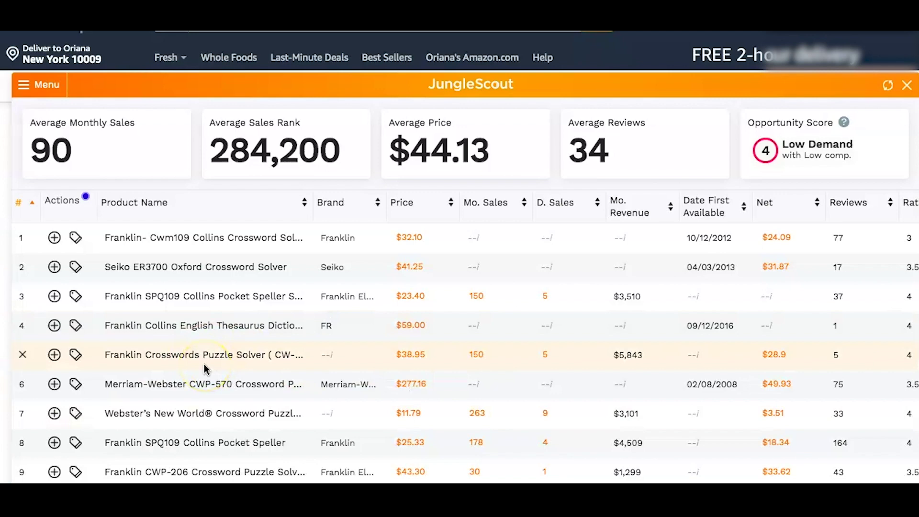
click(169, 358)
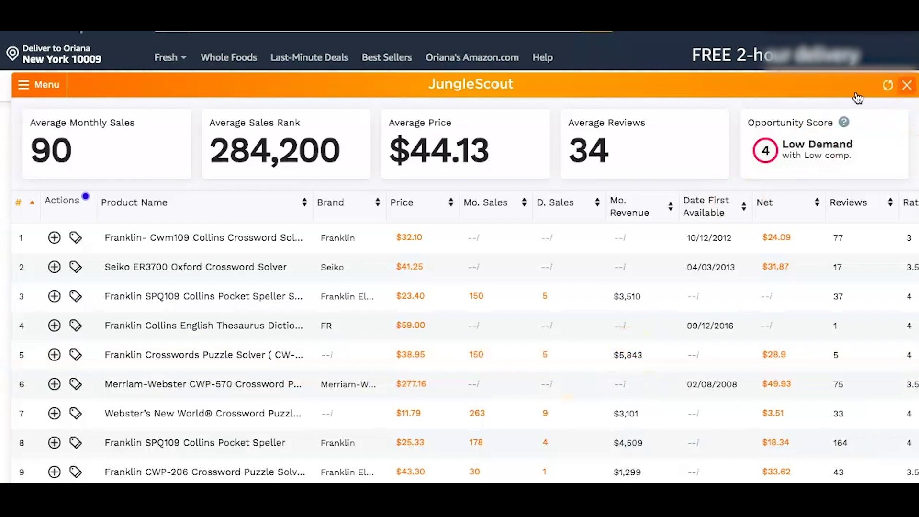
click(907, 85)
scroll(324, 188, up, 1)
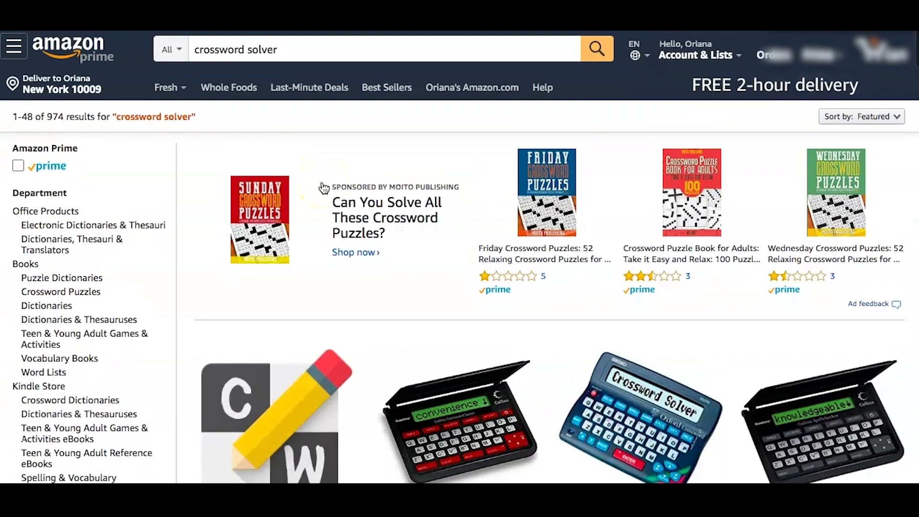
Search Amazon for "hanging chair" in place of the crossword solver query.
triple_click(261, 47)
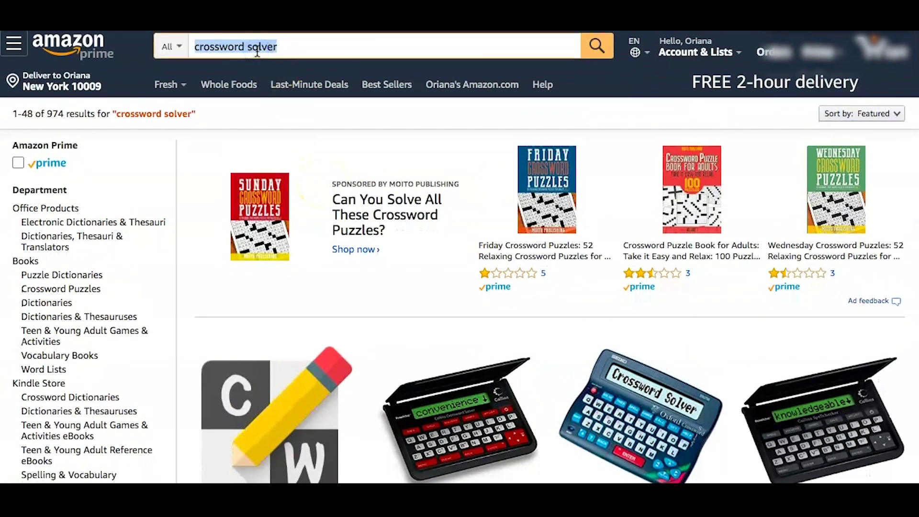
text(hanging chair)
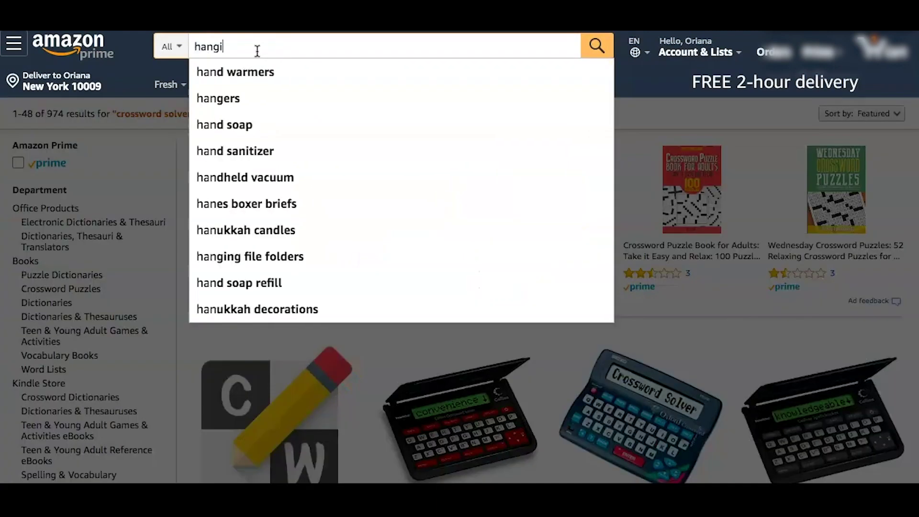
key(Return)
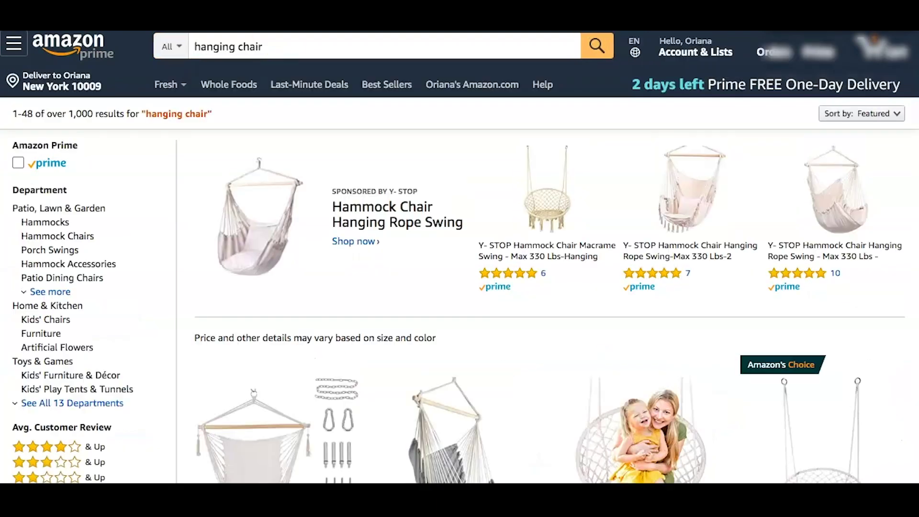
Look through the hanging chair listings and compare their prices, star ratings and review counts.
scroll(512, 258, down, 3)
scroll(512, 257, down, 1)
scroll(461, 355, down, 2)
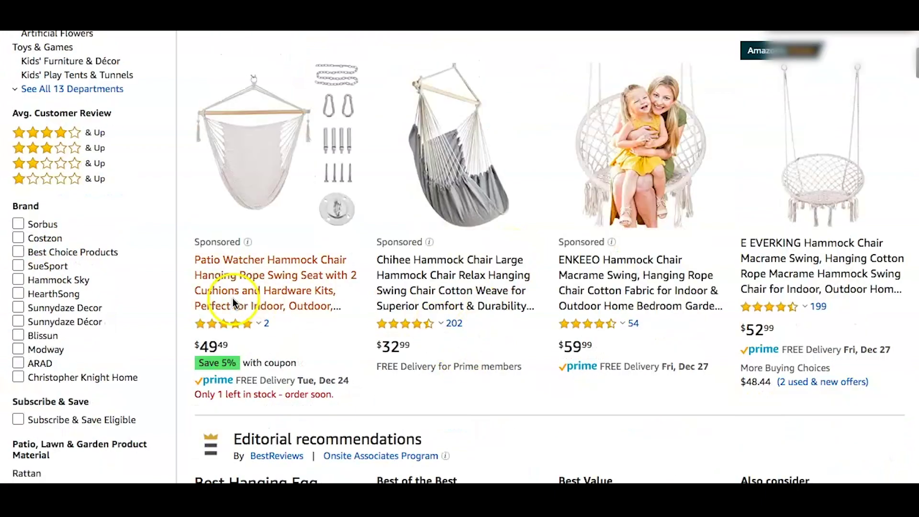
click(259, 324)
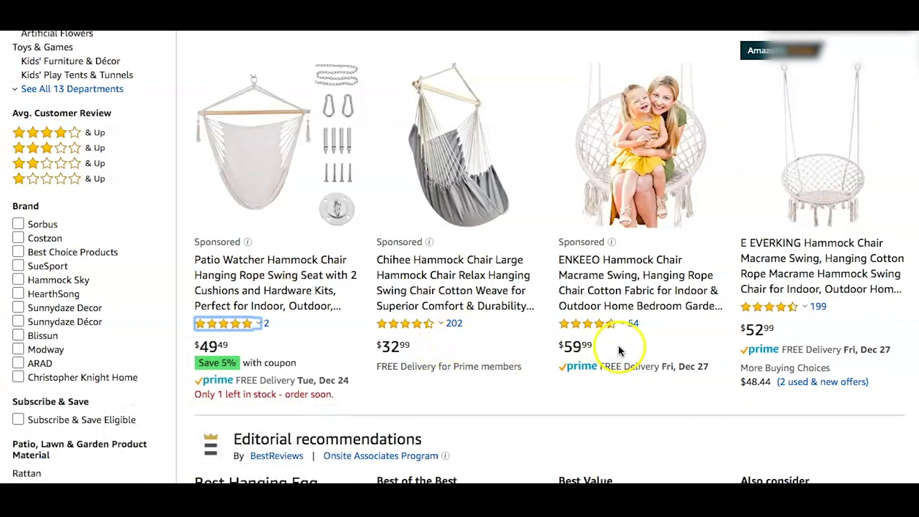
scroll(841, 316, down, 3)
scroll(838, 312, down, 12)
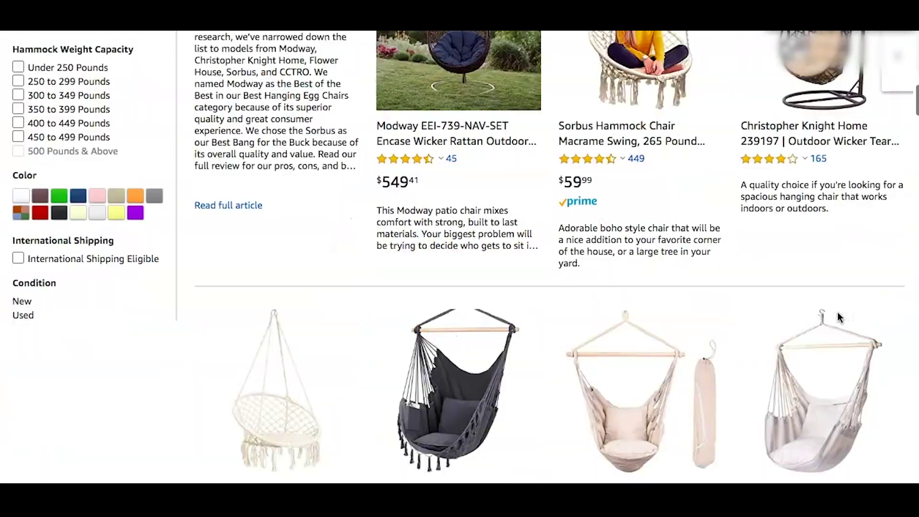
click(595, 331)
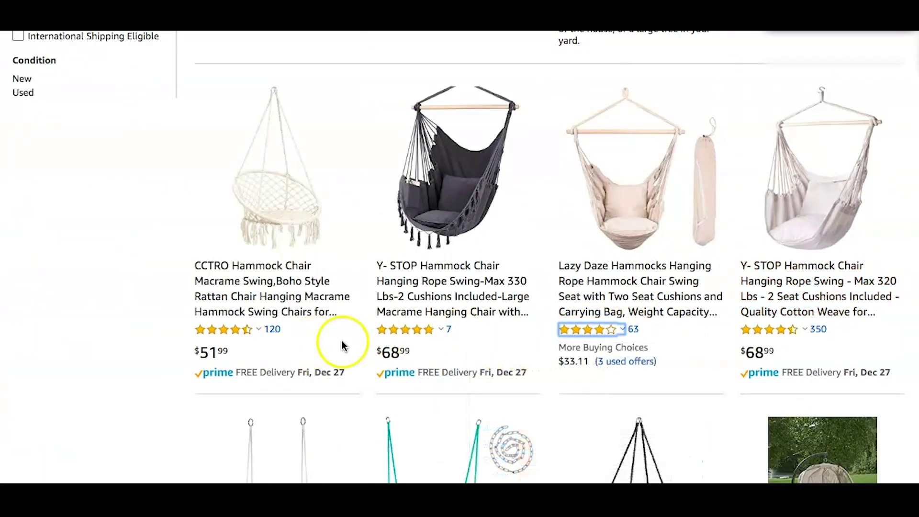
click(809, 330)
scroll(817, 421, down, 6)
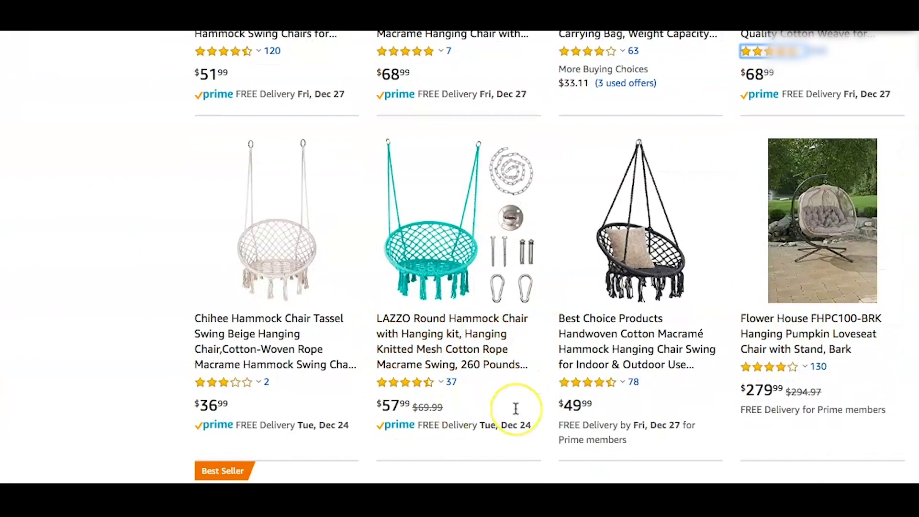
scroll(515, 406, down, 5)
scroll(516, 408, up, 4)
scroll(516, 408, up, 10)
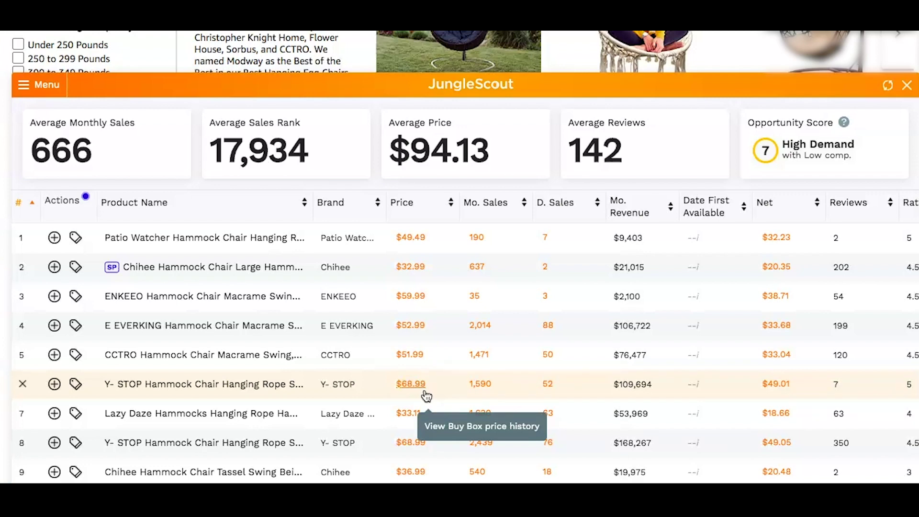
Examine the Jungle Scout extension's monthly sales, revenue and opportunity score for the hanging chairs, and close the overlay.
click(617, 298)
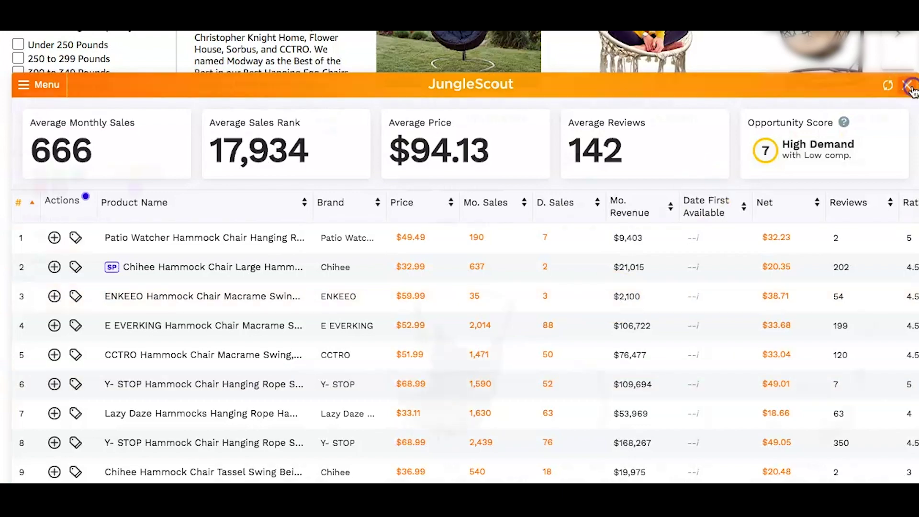
click(567, 214)
scroll(568, 216, down, 1)
scroll(567, 216, down, 8)
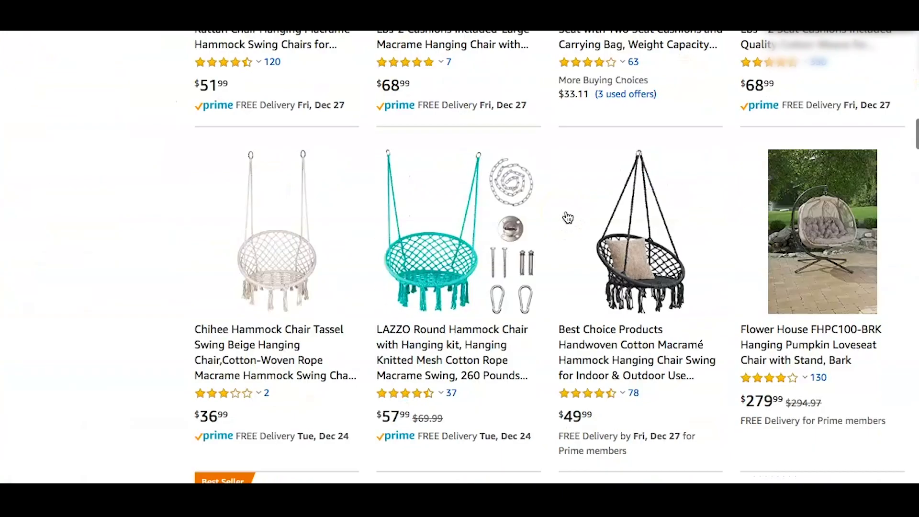
Finish reviewing the hanging chair listings and return to Jungle Scout's Find Products section.
scroll(568, 215, up, 12)
click(455, 221)
scroll(455, 222, up, 2)
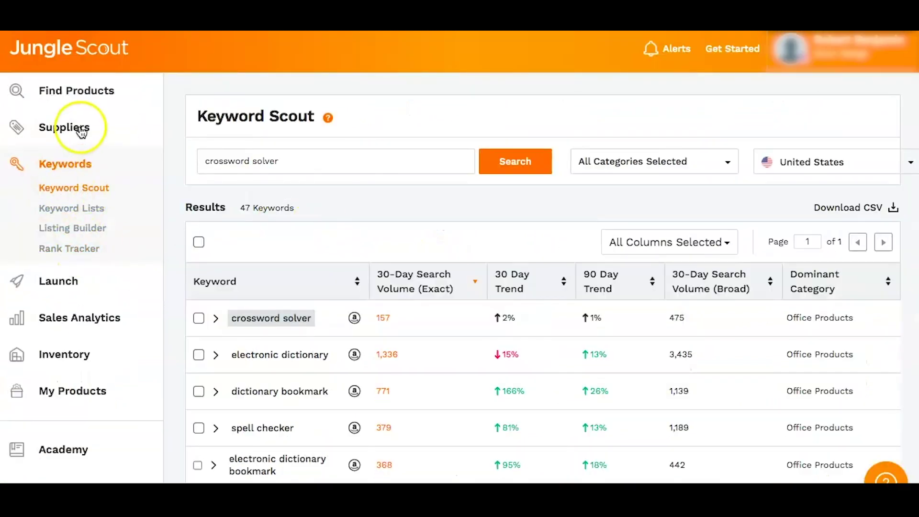
click(56, 88)
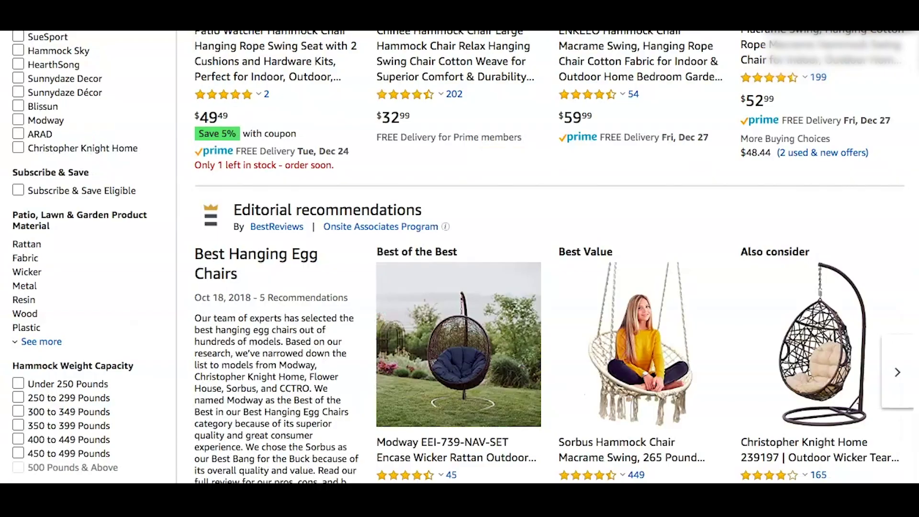
Recheck the hanging chair results from the first row through the lower rows, comparing prices, star ratings and review counts.
scroll(359, 256, up, 10)
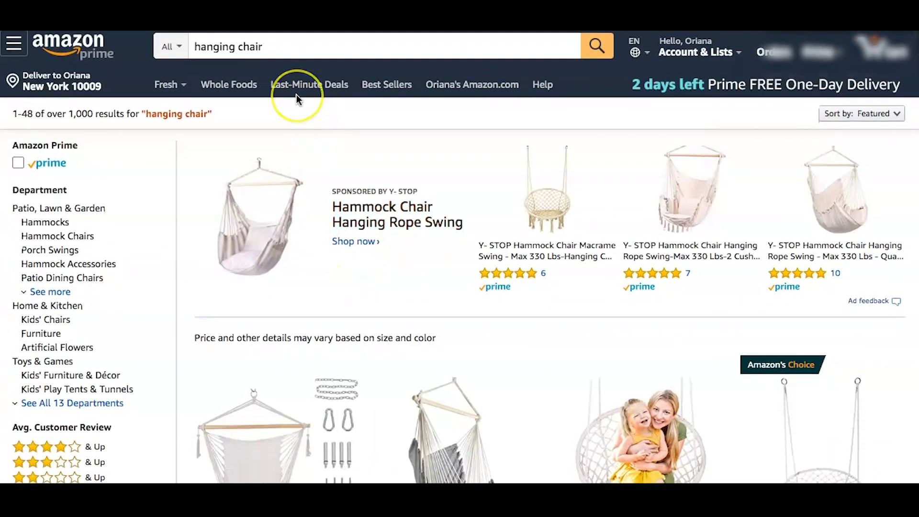
scroll(338, 153, down, 5)
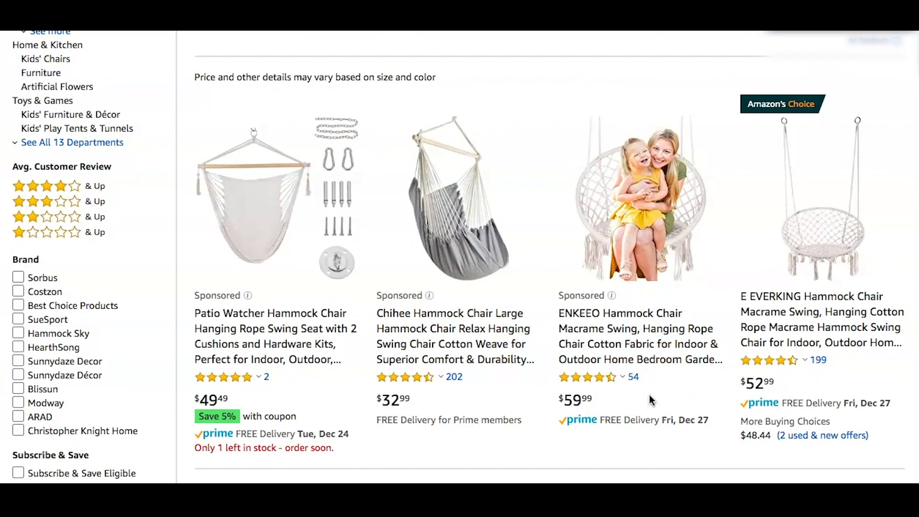
scroll(650, 399, down, 15)
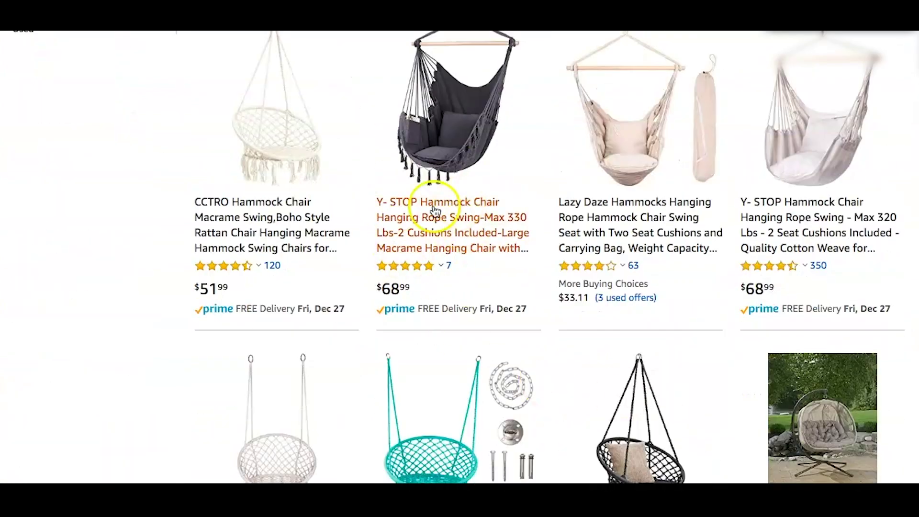
mouse_move(420, 267)
scroll(423, 274, up, 1)
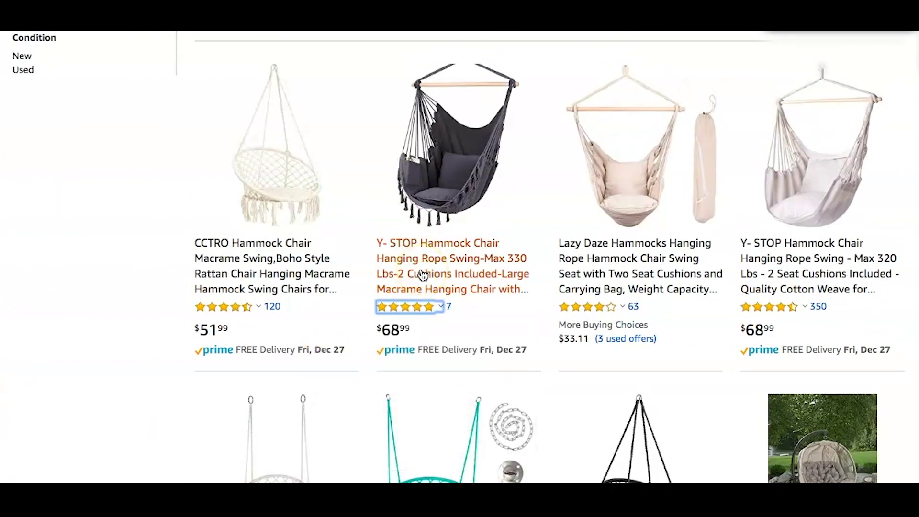
click(485, 341)
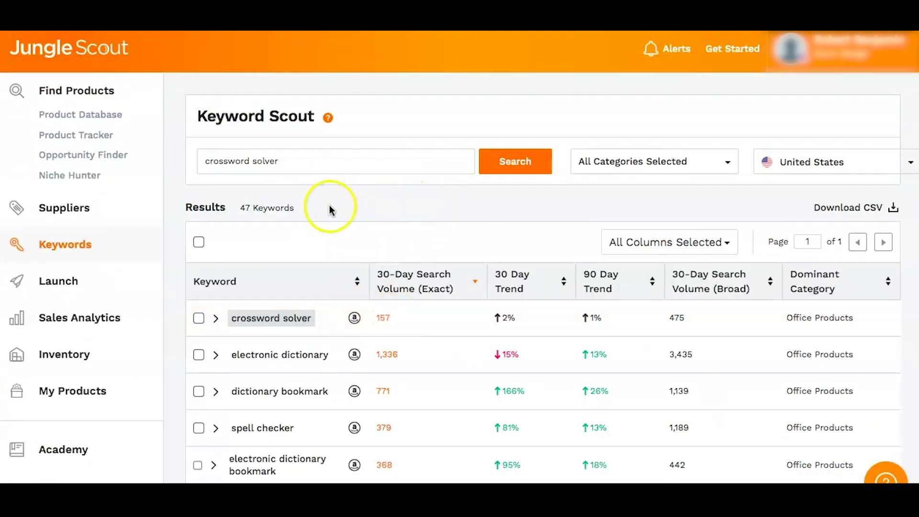
Switch to Jungle Scout, search Keyword Scout for "hanging chair" and examine the 30-day search volumes of the related keywords.
triple_click(259, 170)
text(hanging chair)
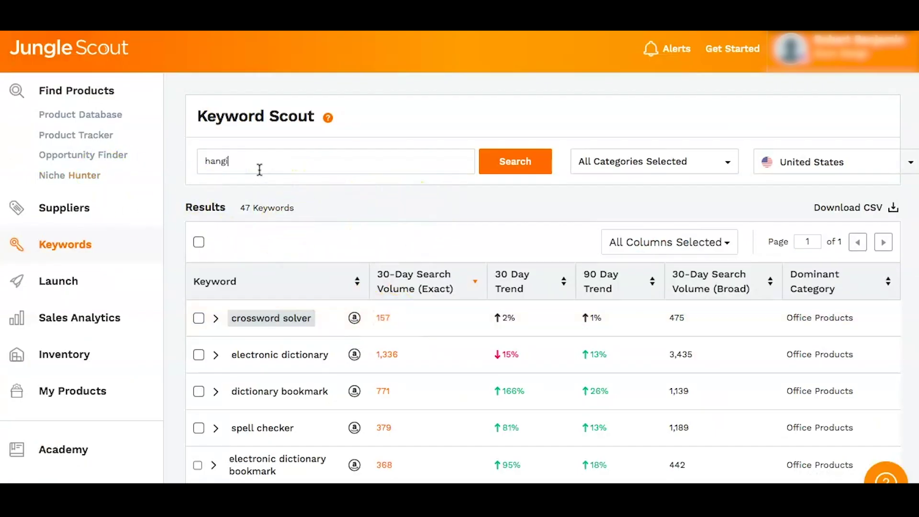
key(Return)
click(503, 158)
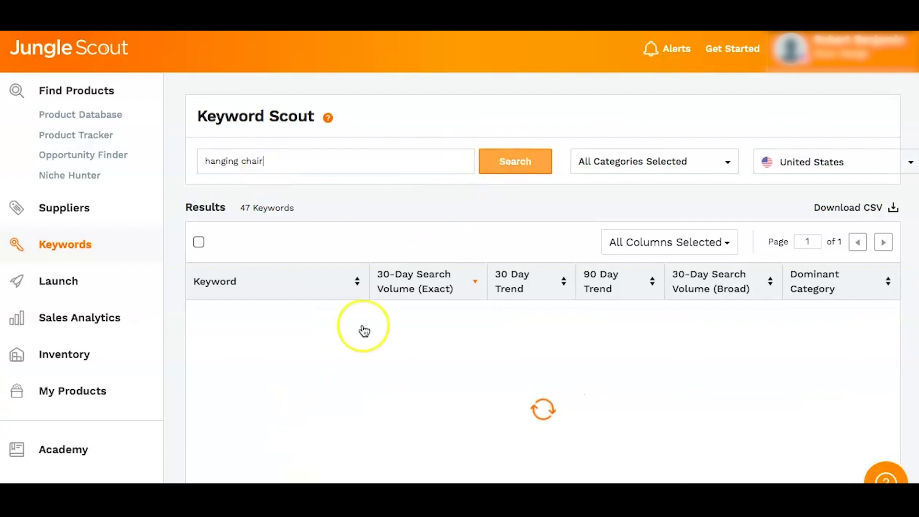
click(408, 359)
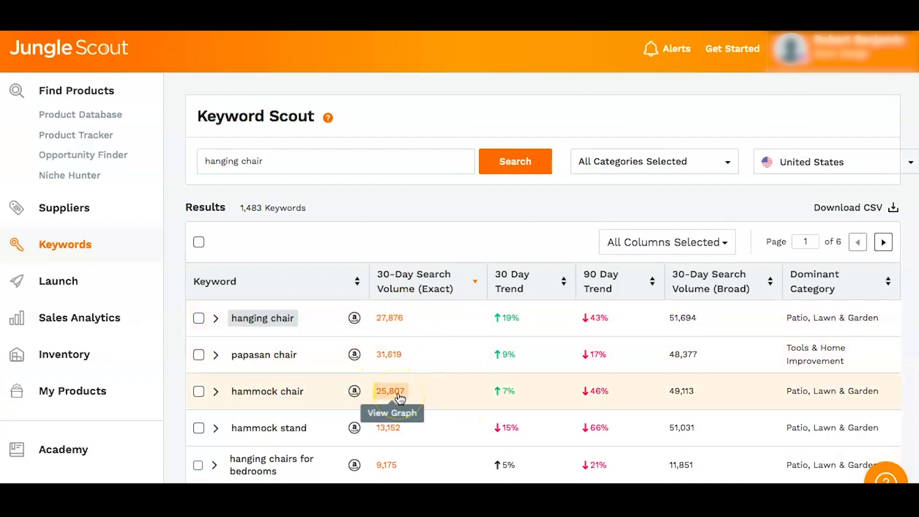
click(426, 403)
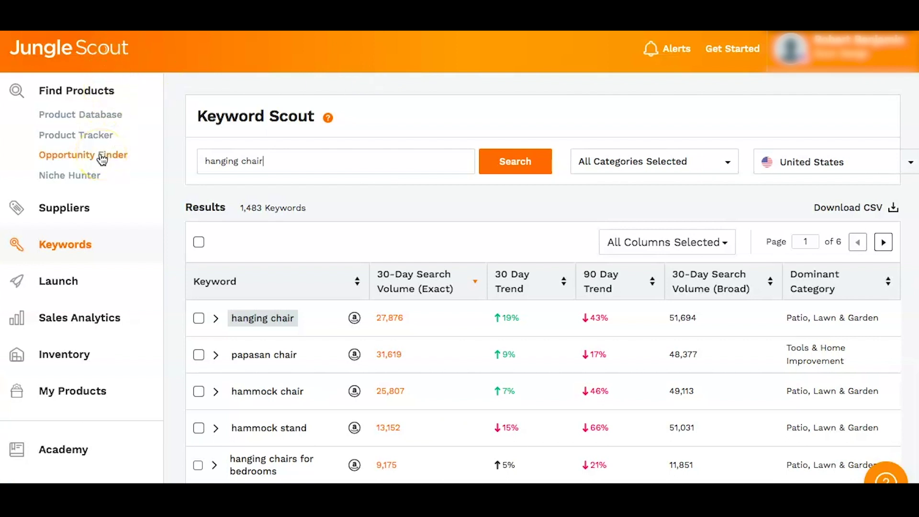
click(130, 166)
click(84, 184)
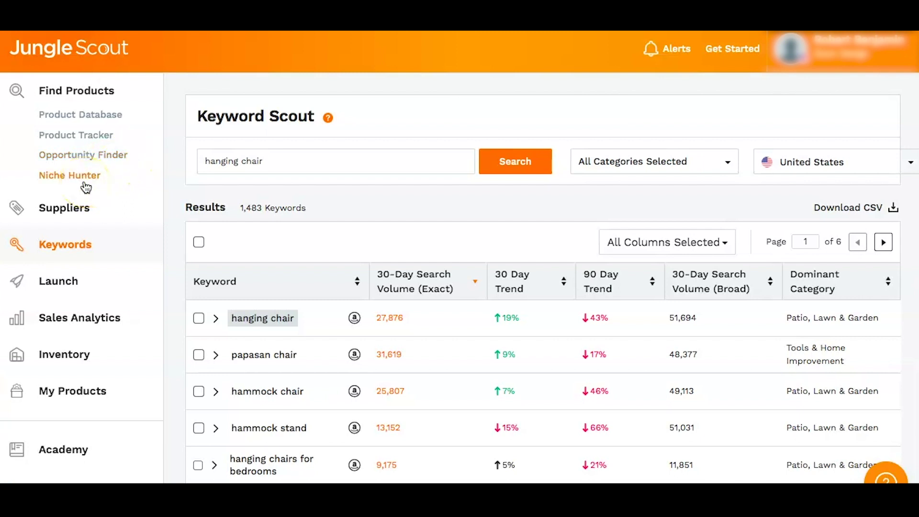